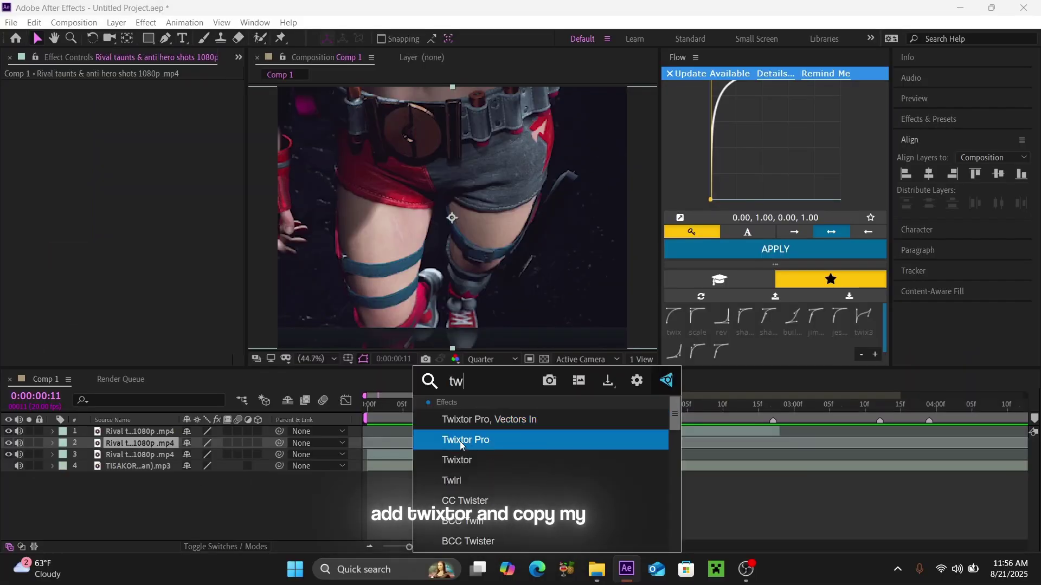
- Apply Twixtor Pro to the second clip with In FPS is Out FPS off and a 20 fps input frame rate
{"action": "left_click", "coordinate": [460, 439]}
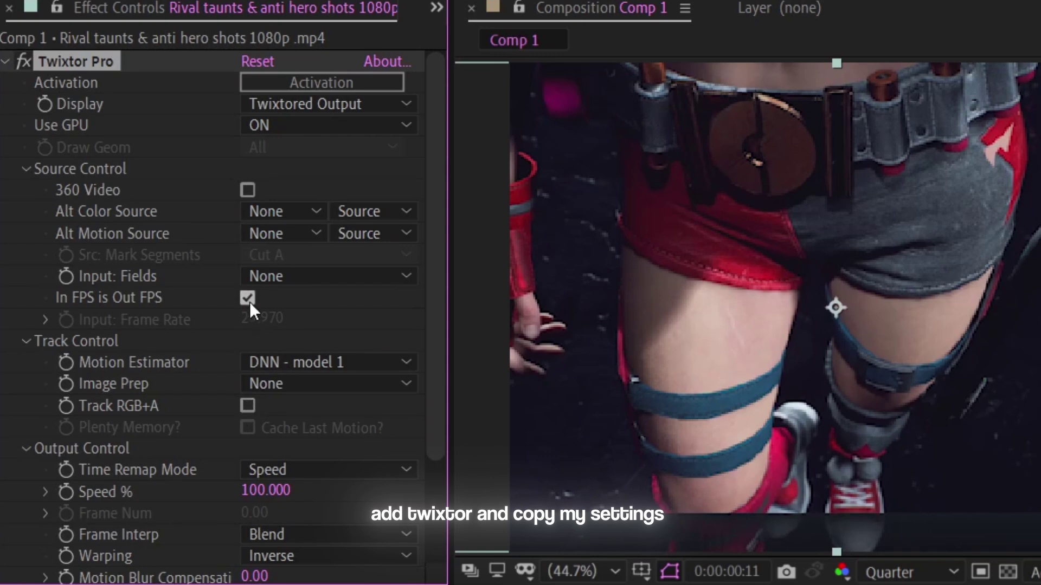
{"action": "left_click", "coordinate": [248, 298]}
{"action": "left_click", "coordinate": [262, 320]}
{"action": "type", "text": "2"}
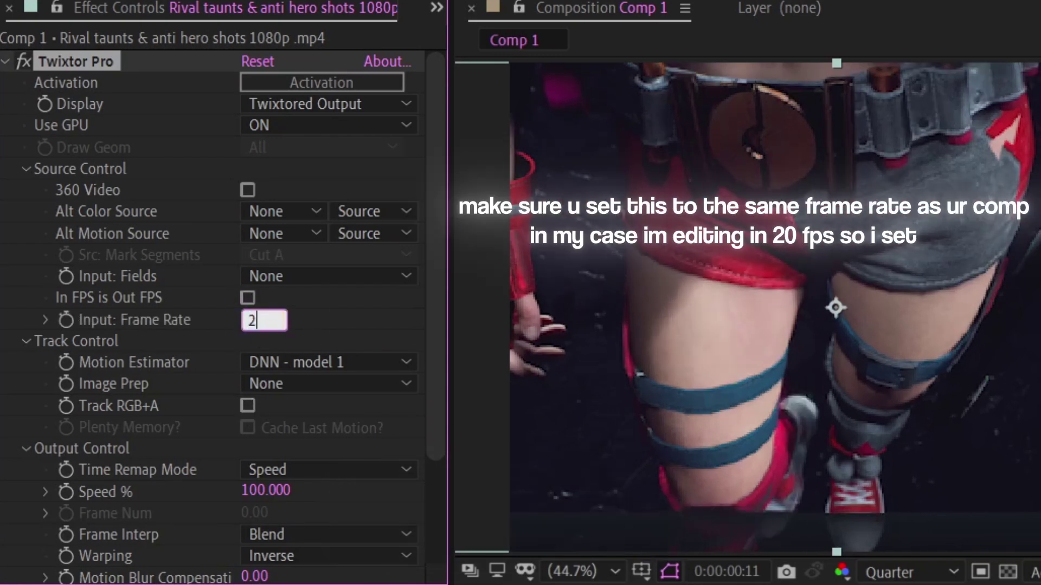
{"action": "type", "text": "0"}
{"action": "key", "text": "Return"}
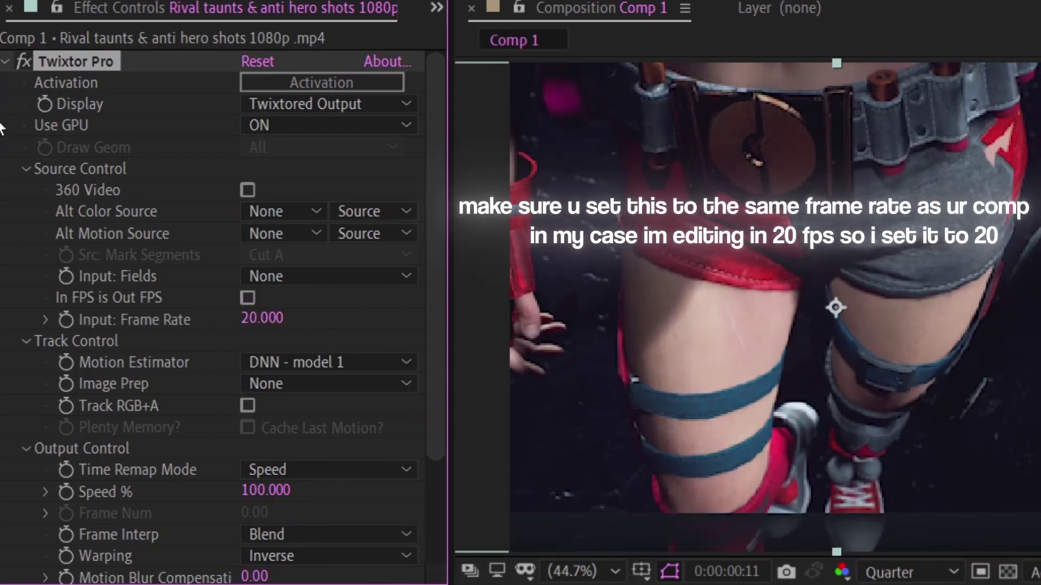
- Set Twixtor's Warping to Forward and Frame Interp to Motion Weighted Blend
{"action": "scroll", "coordinate": [309, 477], "scroll_direction": "down", "scroll_amount": 3}
{"action": "left_click", "coordinate": [304, 443]}
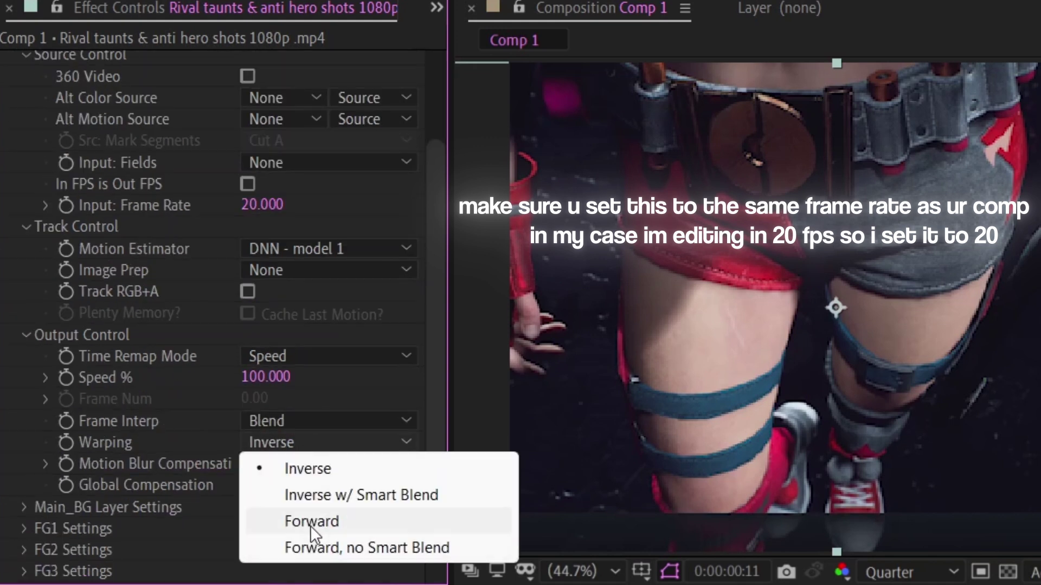
{"action": "left_click", "coordinate": [310, 518]}
{"action": "left_click", "coordinate": [312, 423]}
{"action": "left_click", "coordinate": [313, 500]}
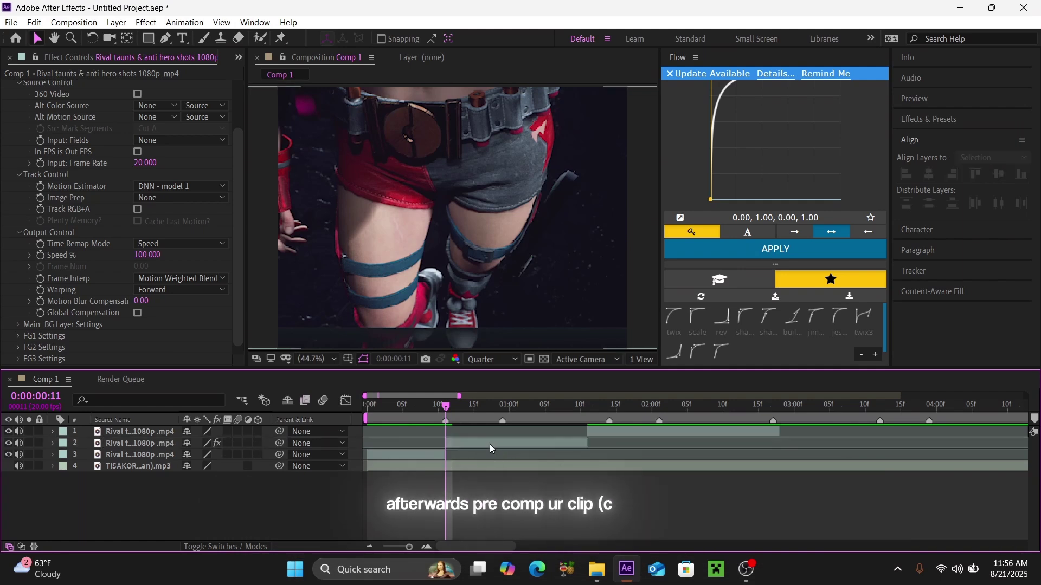
- Precompose the Twixtored clip layer
{"action": "left_click", "coordinate": [489, 448]}
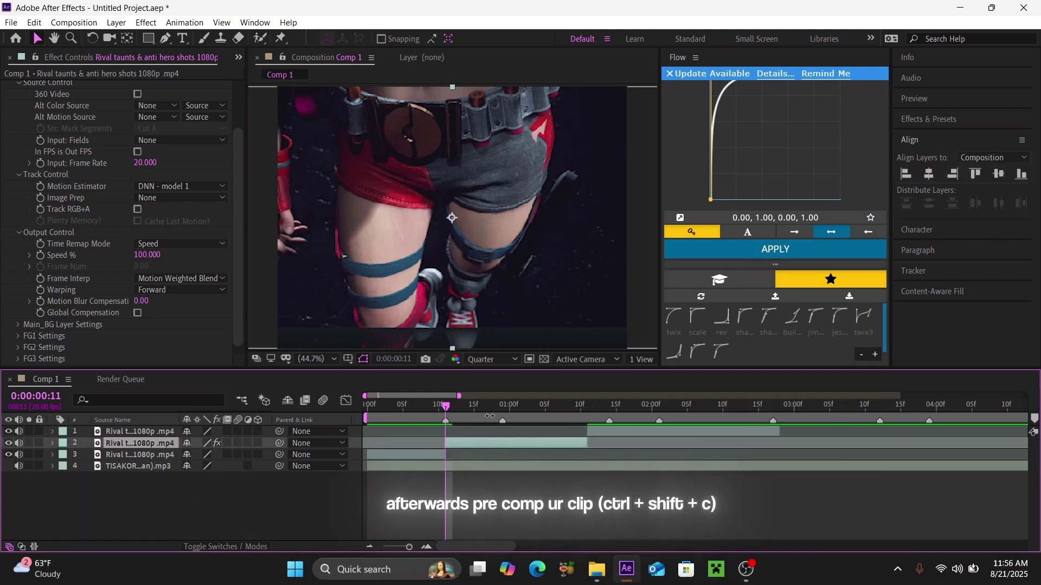
{"action": "key", "text": "ctrl+shift+c"}
{"action": "key", "text": "Return"}
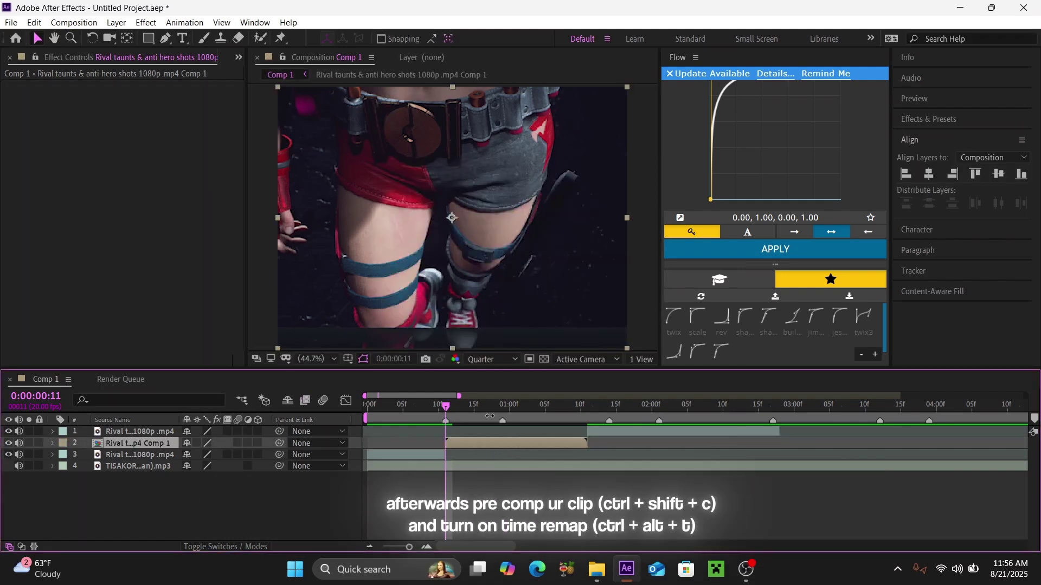
- Enable Time Remap on the precomp and scrub to find where she stops moving
{"action": "key", "text": "ctrl+alt+t"}
{"action": "key", "text": "equal"}
{"action": "left_click_drag", "start_coordinate": [457, 411], "coordinate": [619, 484]}
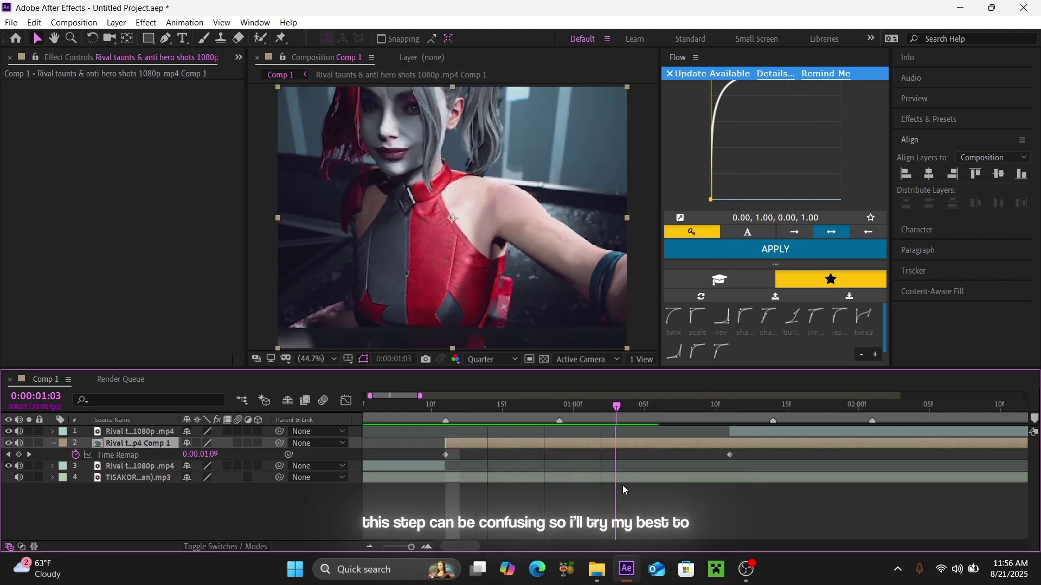
{"action": "left_click", "coordinate": [526, 413]}
{"action": "mouse_move", "coordinate": [525, 412]}
{"action": "left_mouse_down"}
{"action": "mouse_move", "coordinate": [692, 487]}
{"action": "mouse_move", "coordinate": [588, 480]}
{"action": "left_mouse_up"}
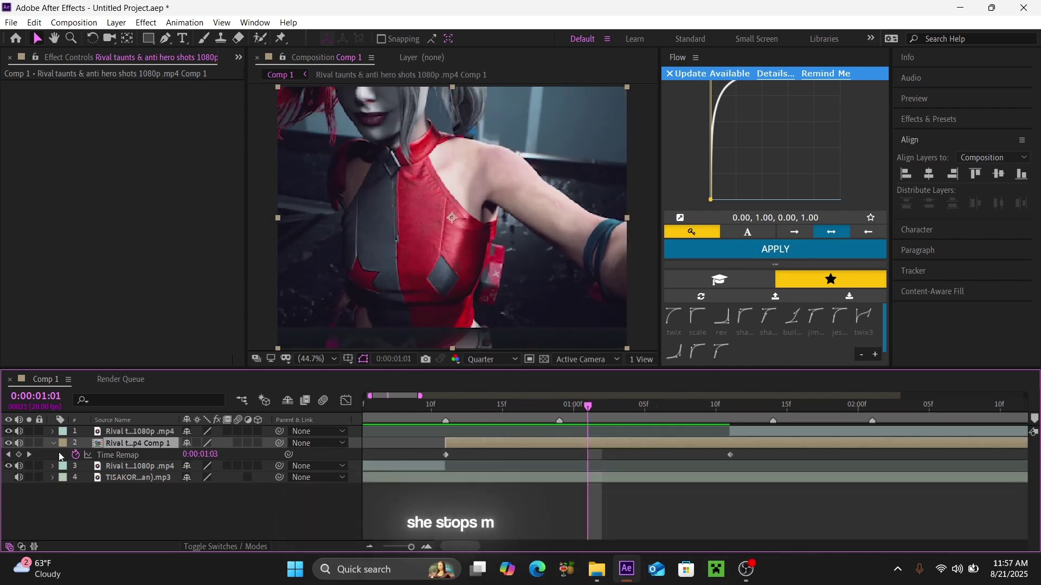
- Add a Time Remap keyframe where she stops, then move to her second movement
{"action": "left_click", "coordinate": [217, 504]}
{"action": "left_click", "coordinate": [19, 456]}
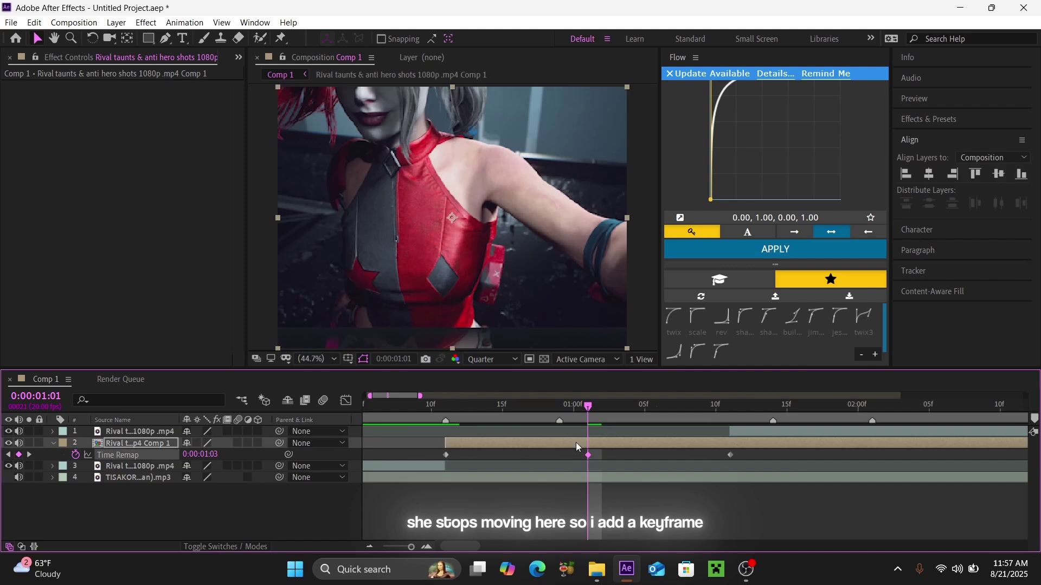
{"action": "left_click_drag", "start_coordinate": [592, 410], "coordinate": [639, 415]}
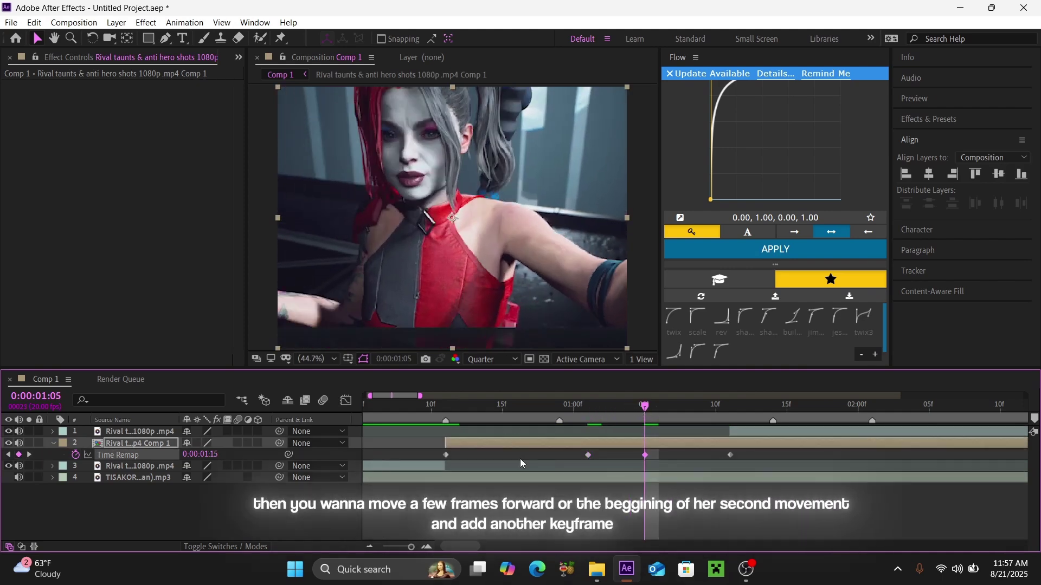
- Add a keyframe at 0:00:01:10 and select the old final keyframe for removal
{"action": "left_click", "coordinate": [755, 436]}
{"action": "left_click_drag", "start_coordinate": [729, 406], "coordinate": [715, 407]}
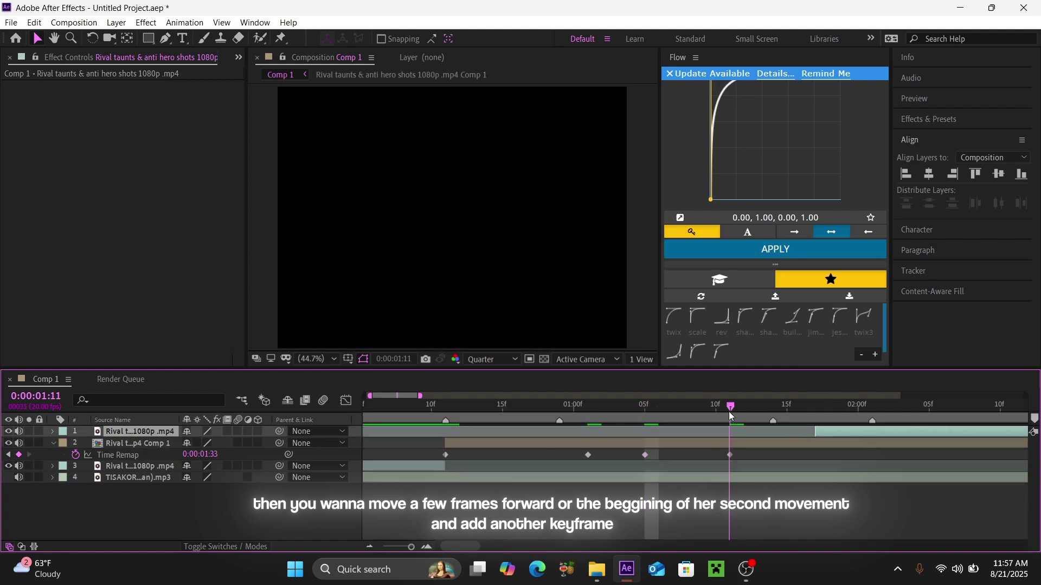
{"action": "left_click", "coordinate": [19, 455]}
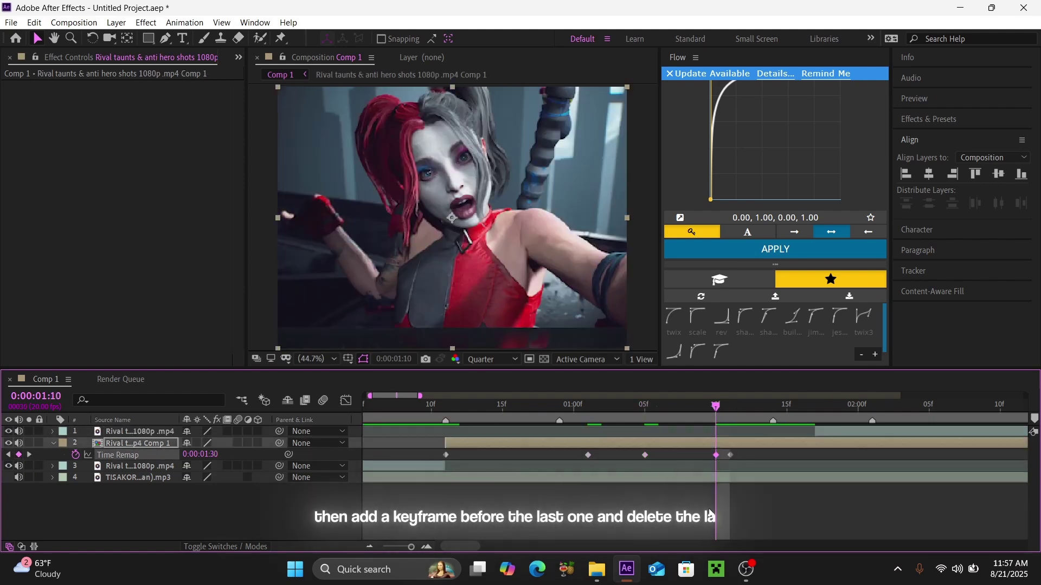
{"action": "left_click", "coordinate": [730, 455]}
{"action": "left_click", "coordinate": [558, 404]}
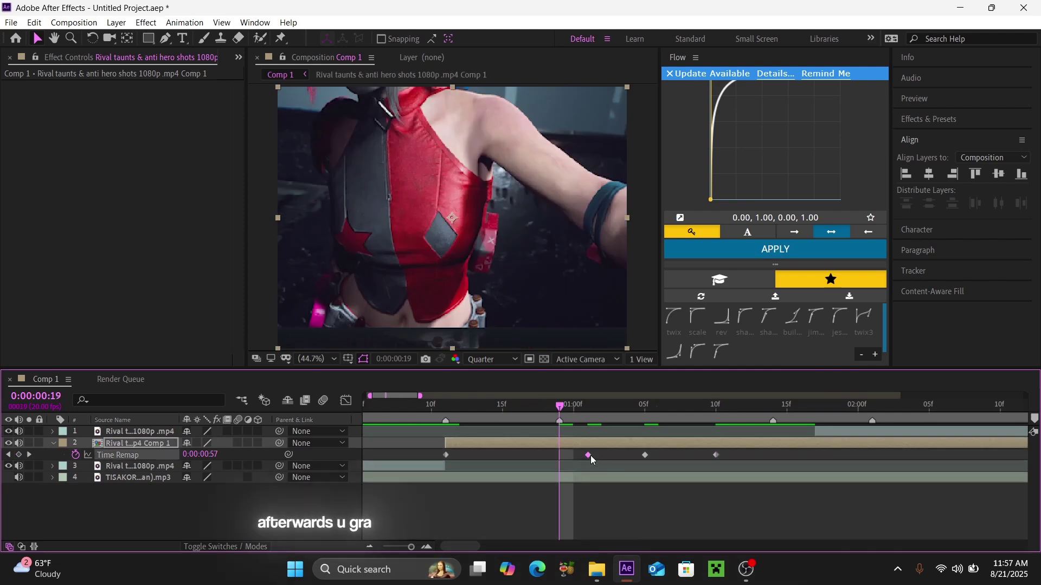
- Place the second keyframe a few frames before the beat marker and the third on it
{"action": "left_click_drag", "start_coordinate": [589, 455], "coordinate": [559, 455]}
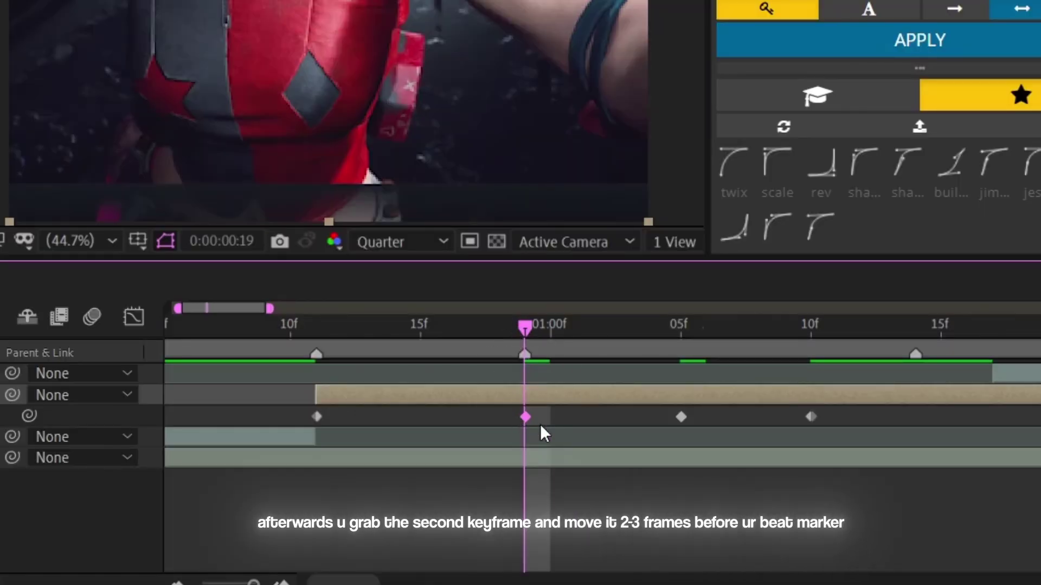
{"action": "left_click_drag", "start_coordinate": [523, 419], "coordinate": [454, 431]}
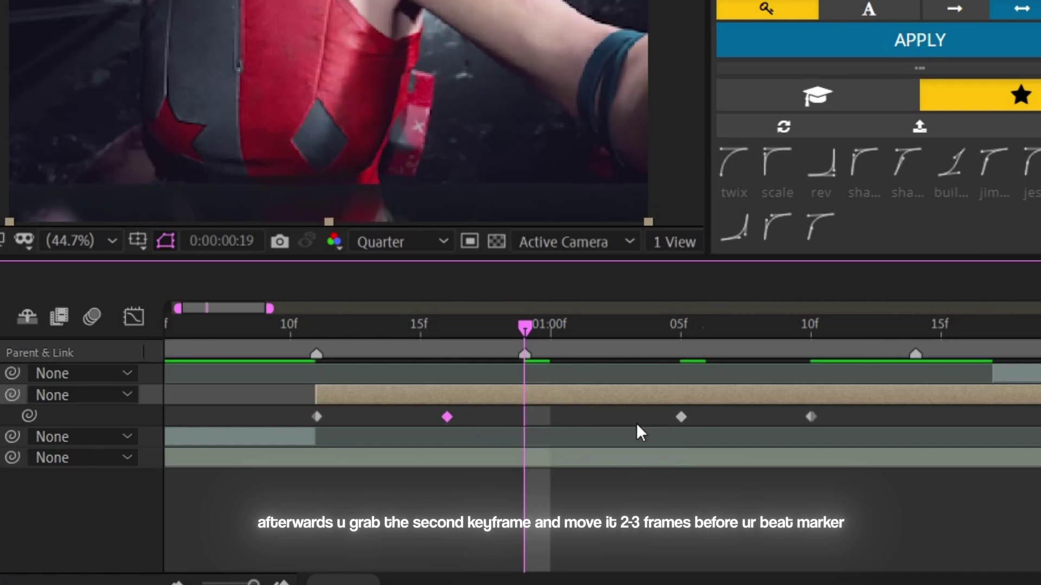
{"action": "left_click_drag", "start_coordinate": [681, 417], "coordinate": [519, 458]}
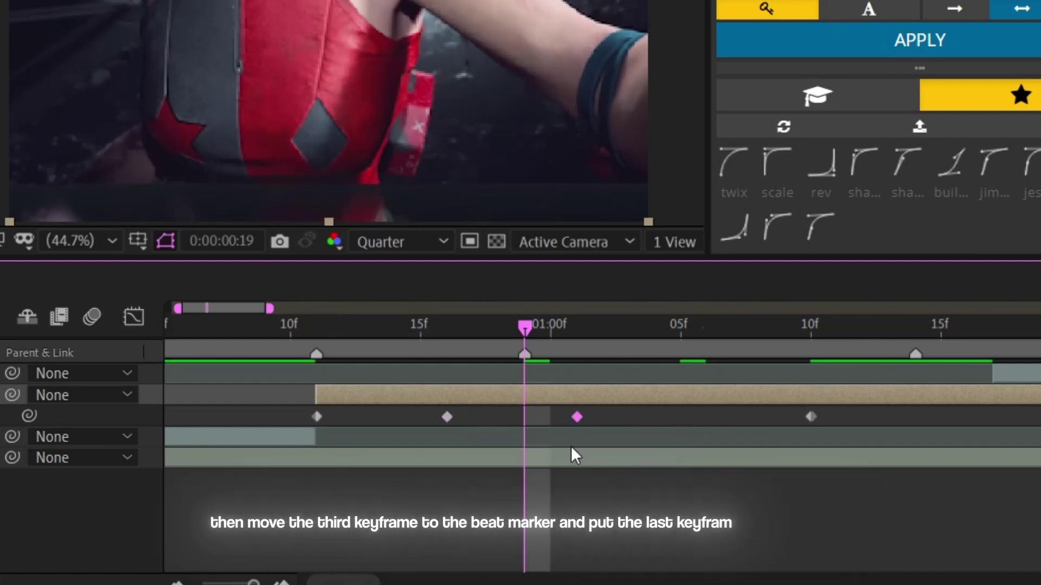
- Nudge the last keyframe one frame later and select all four Time Remap keyframes
{"action": "key", "text": "k"}
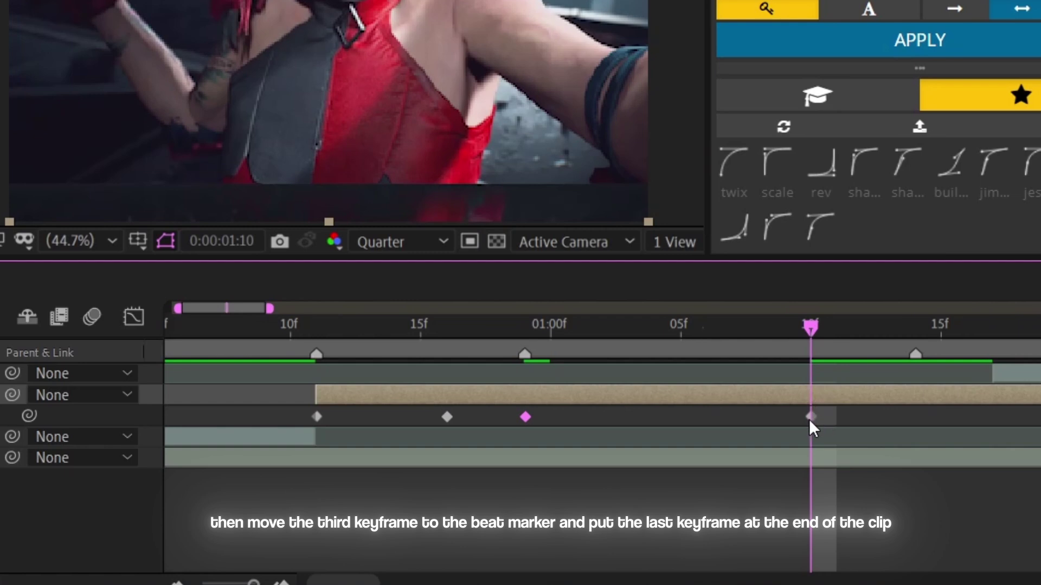
{"action": "key", "text": "alt+Right"}
{"action": "key", "text": "k"}
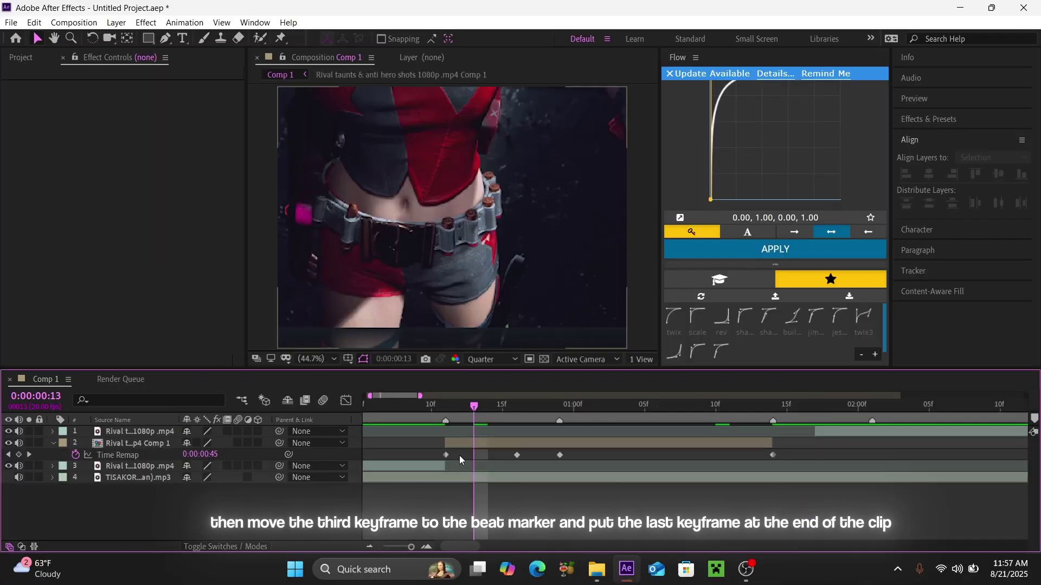
{"action": "left_click_drag", "start_coordinate": [644, 487], "coordinate": [802, 482]}
- Easy-ease the keyframes with F9 and shift the second keyframe a frame later
{"action": "key", "text": "F9"}
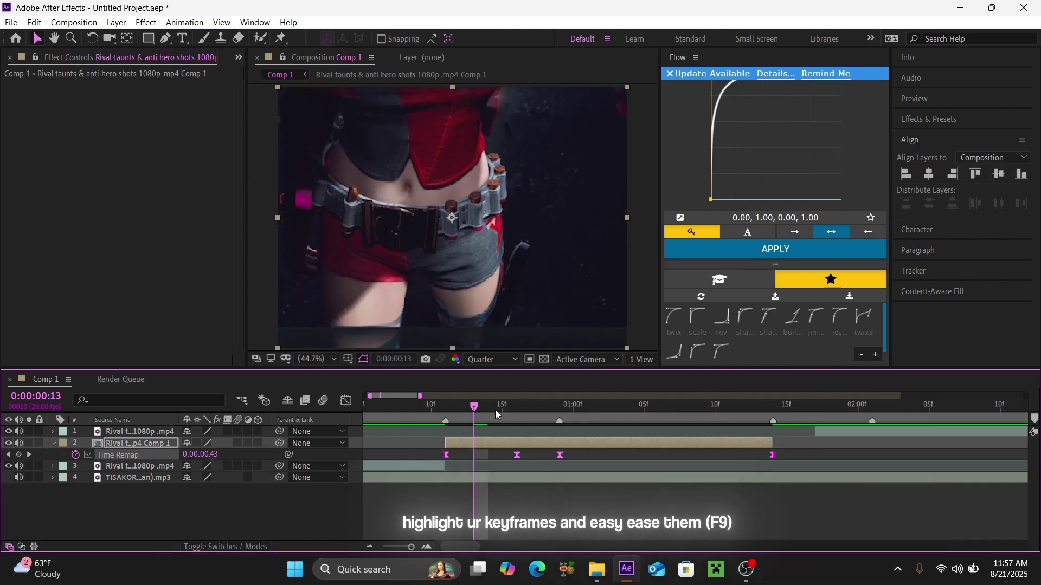
{"action": "left_click", "coordinate": [471, 454]}
{"action": "left_click", "coordinate": [446, 455]}
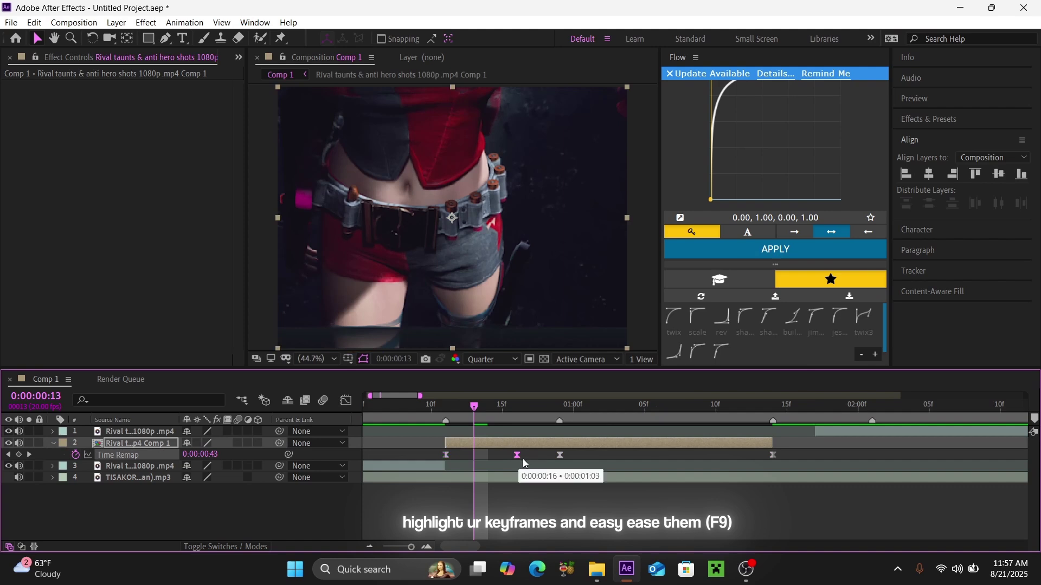
{"action": "left_click_drag", "start_coordinate": [524, 463], "coordinate": [538, 462]}
- Move the second keyframe back a frame and show Time Remap in a maximized Graph Editor
{"action": "left_click", "coordinate": [346, 400]}
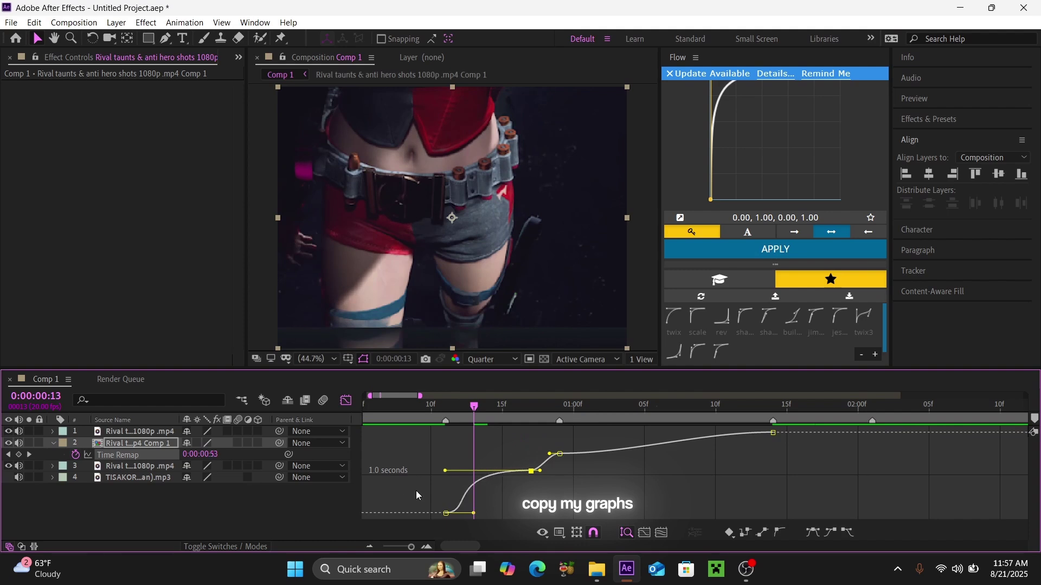
{"action": "key", "text": "shift+F3"}
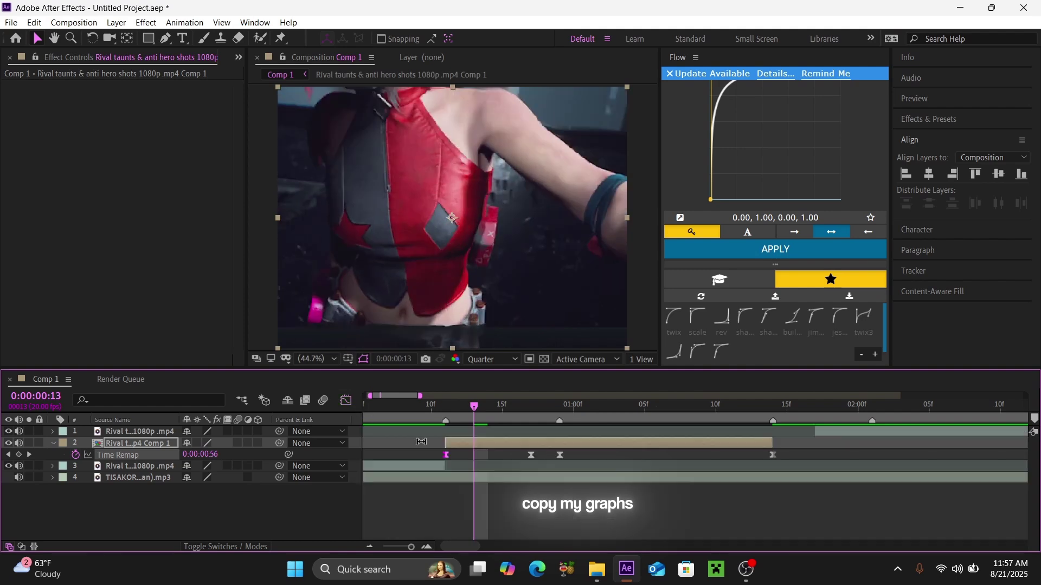
{"action": "left_click_drag", "start_coordinate": [522, 459], "coordinate": [507, 458]}
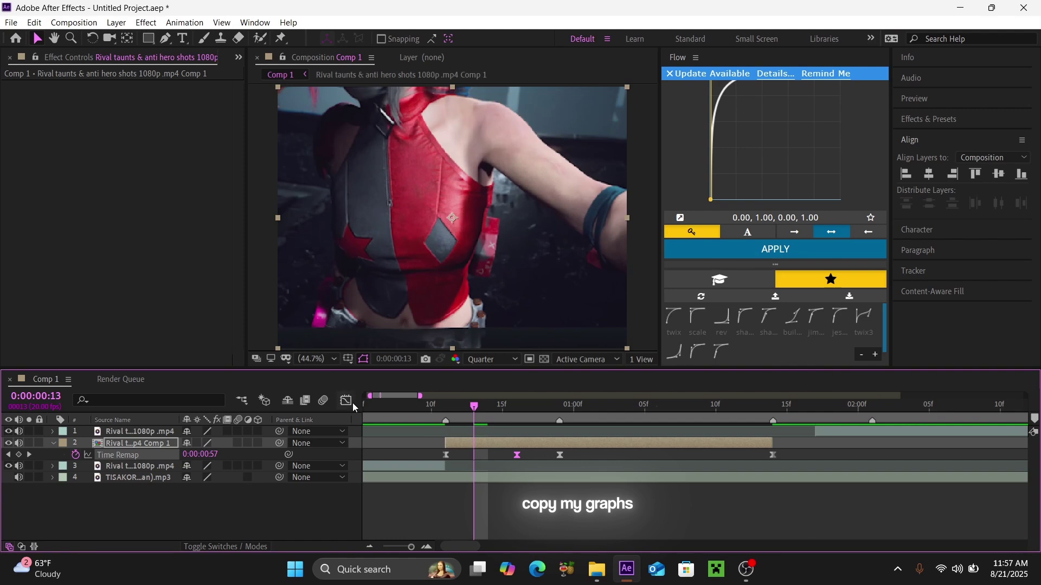
{"action": "left_click", "coordinate": [351, 406]}
{"action": "key", "text": "grave"}
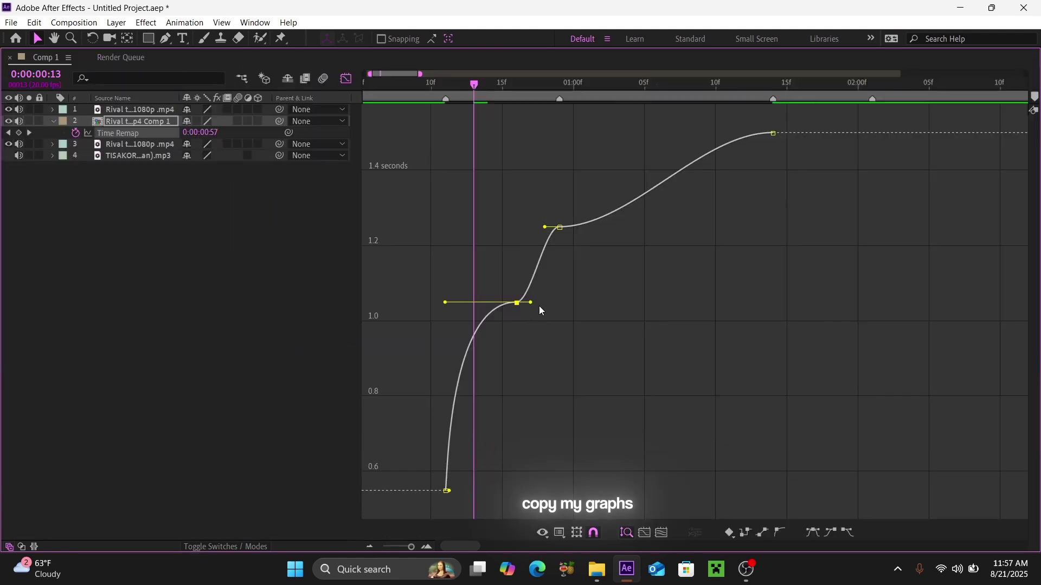
- Flatten the curve after the stop keyframe, undoing a trial reshape between the middle keyframes
{"action": "right_click", "coordinate": [529, 310]}
{"action": "left_click", "coordinate": [529, 306]}
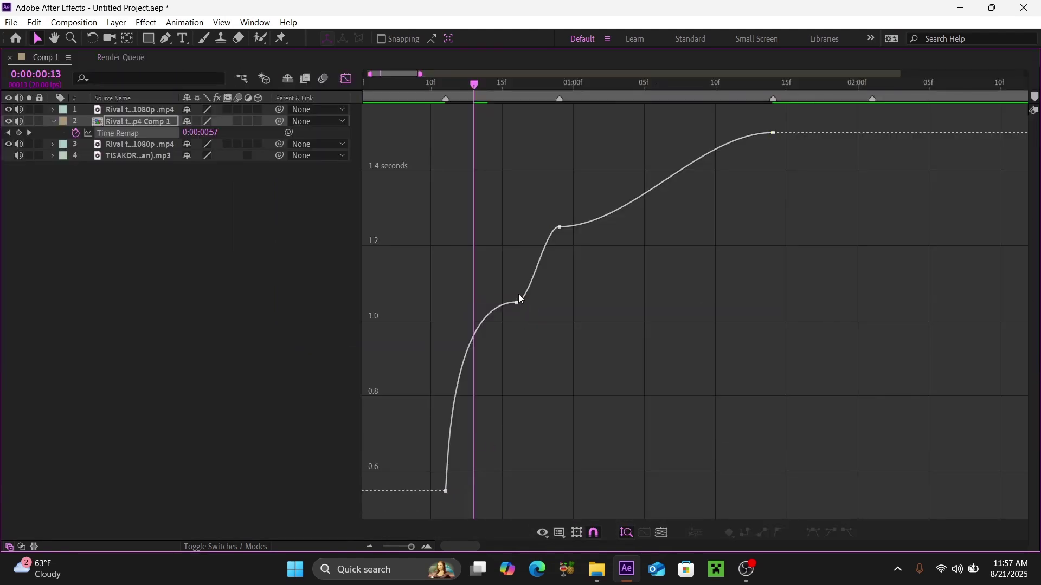
{"action": "left_click", "coordinate": [519, 298]}
{"action": "left_click_drag", "start_coordinate": [540, 298], "coordinate": [546, 301]}
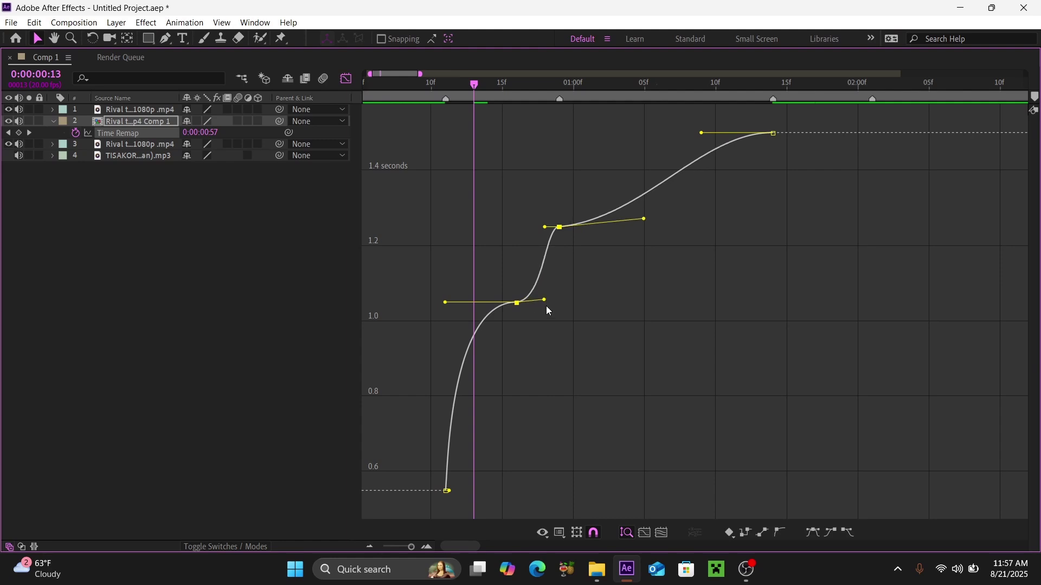
{"action": "key", "text": "equal"}
{"action": "left_click_drag", "start_coordinate": [616, 232], "coordinate": [644, 271]}
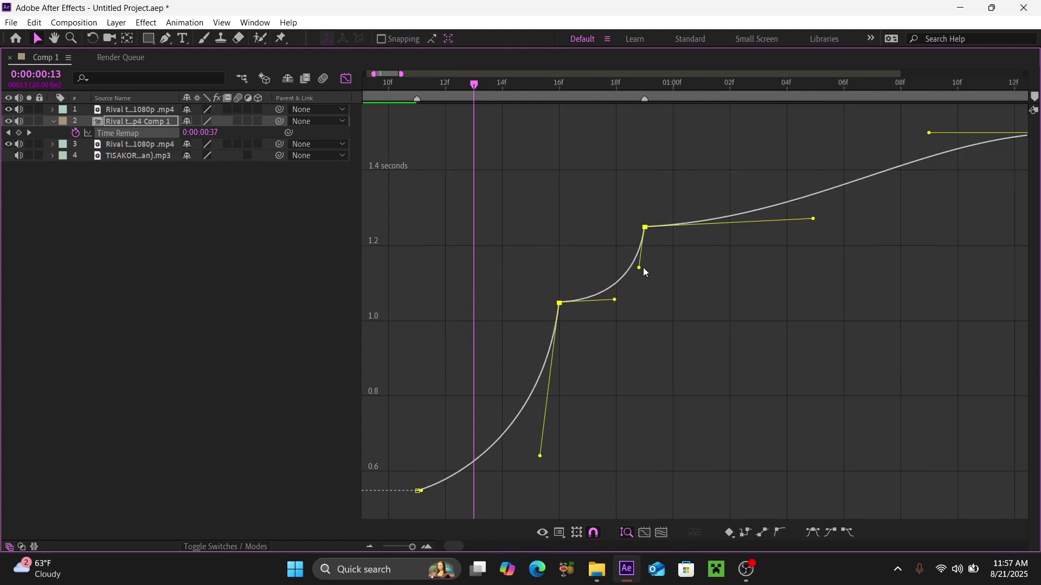
{"action": "key", "text": "ctrl+z"}
- Inspect the beat, stop and final keyframes' Bezier handles, then select all Time Remap keyframes
{"action": "left_click", "coordinate": [645, 228]}
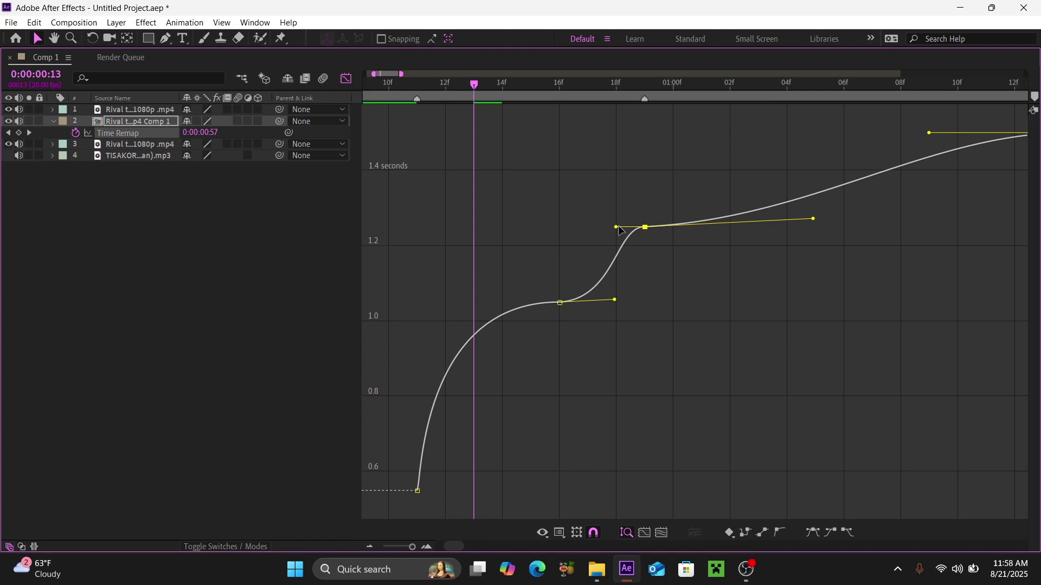
{"action": "left_click", "coordinate": [613, 299]}
{"action": "key", "text": "minus"}
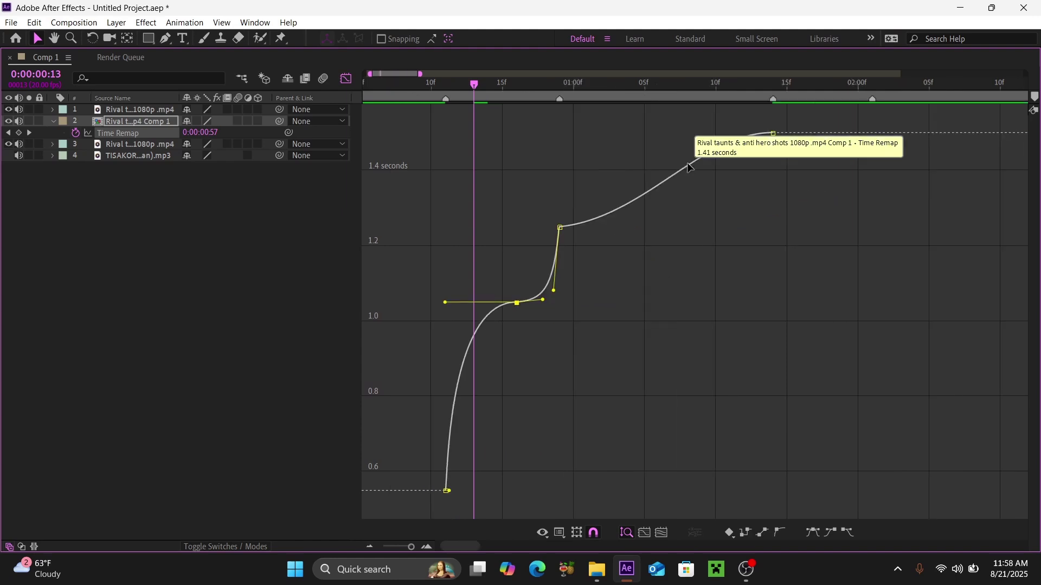
{"action": "left_click", "coordinate": [705, 140]}
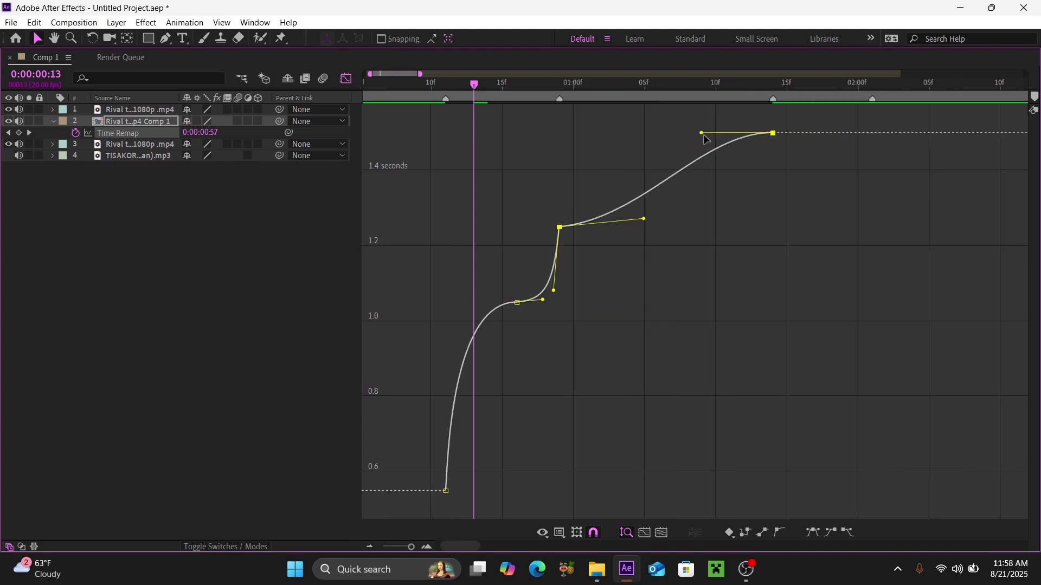
{"action": "left_click", "coordinate": [770, 155]}
{"action": "left_click", "coordinate": [773, 133]}
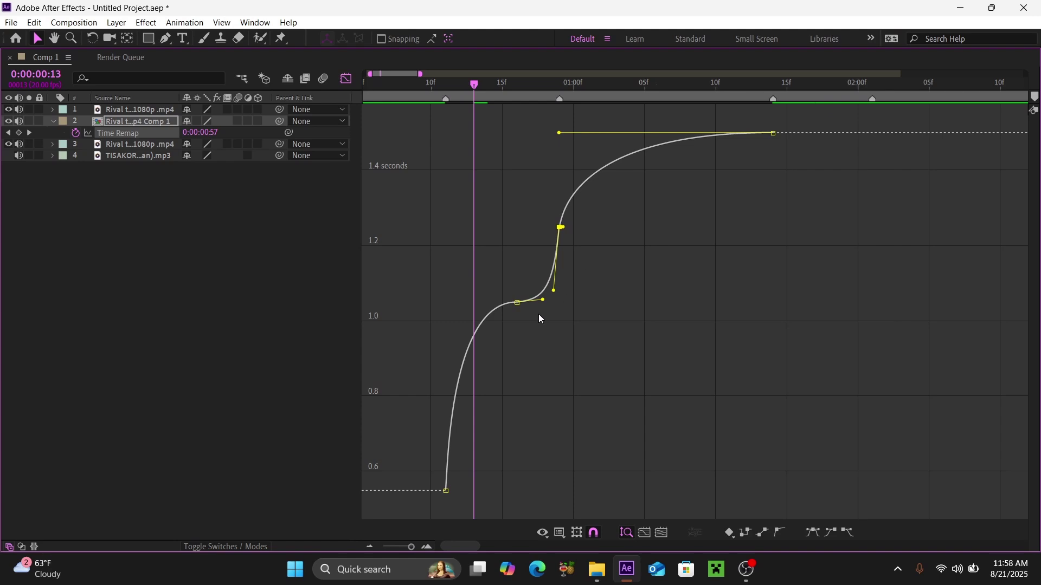
{"action": "left_click", "coordinate": [516, 302]}
{"action": "key", "text": "ctrl+a"}
- Preview the remapped clip in the full workspace
{"action": "key", "text": "grave"}
{"action": "key", "text": "shift+F3"}
{"action": "key", "text": "space"}
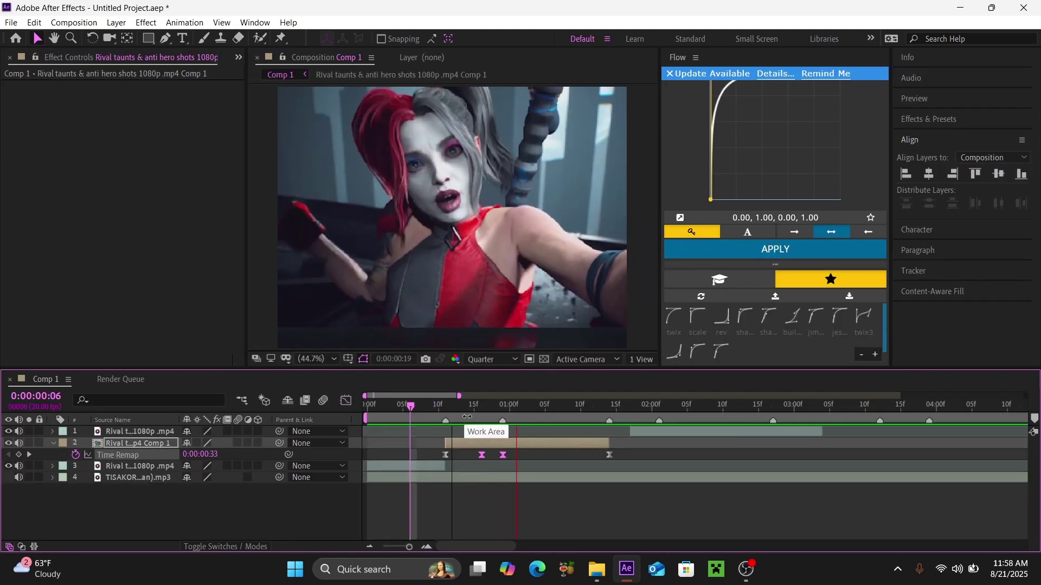
{"action": "key", "text": "space"}
{"action": "key", "text": "space"}
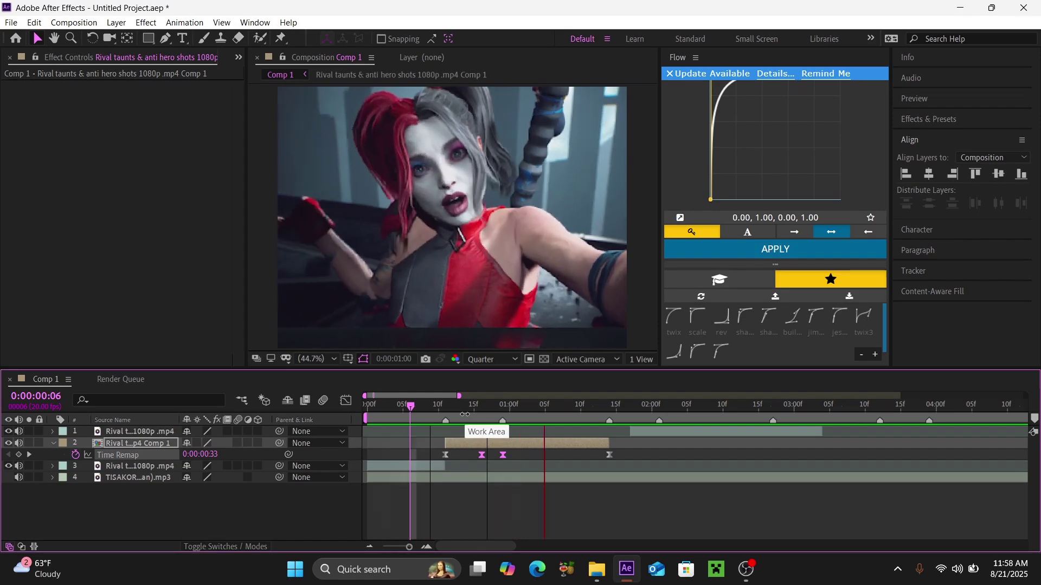
- Steepen the curve leaving the third keyframe in the full-size graph, then preview the ramp
{"action": "key", "text": "grave"}
{"action": "key", "text": "shift+F3"}
{"action": "left_click_drag", "start_coordinate": [549, 185], "coordinate": [531, 194]}
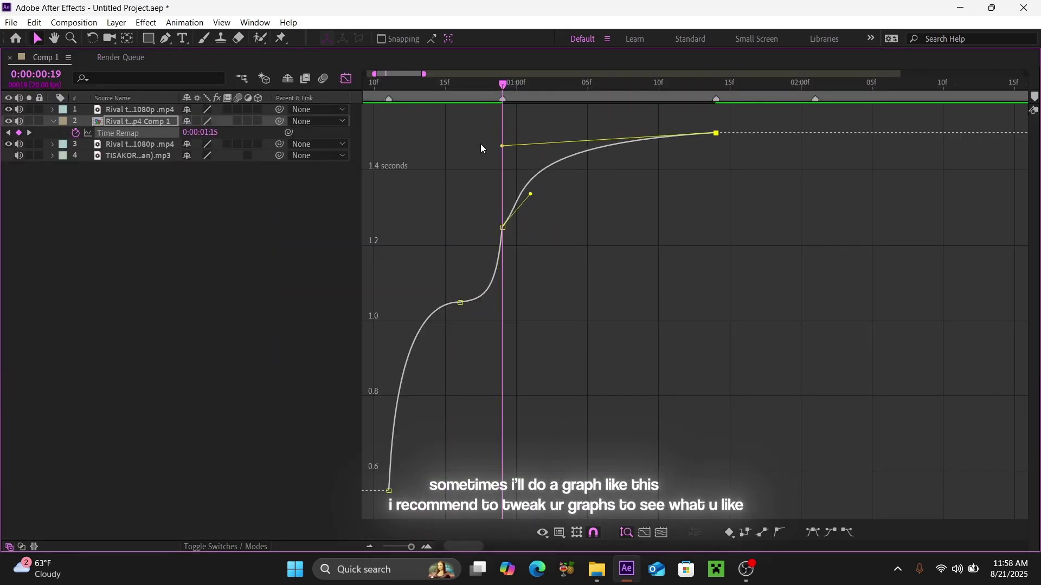
{"action": "key", "text": "grave"}
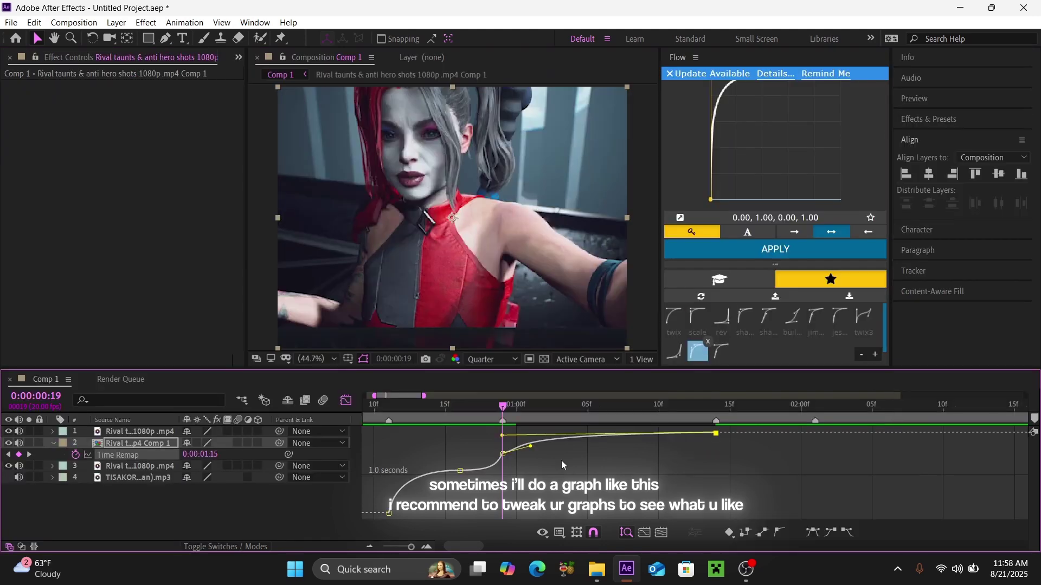
{"action": "key", "text": "space"}
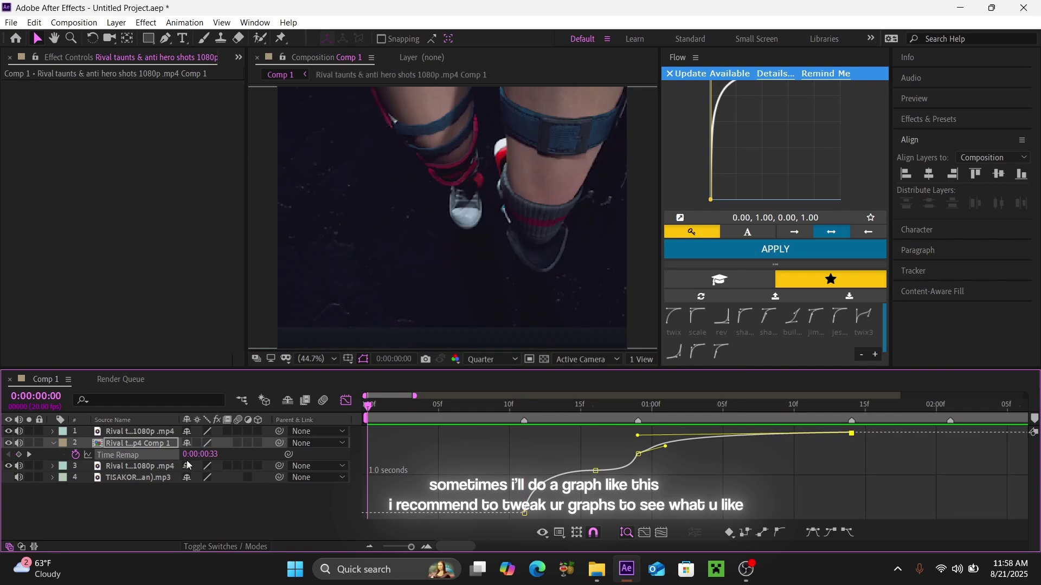
- Apply Twixtor Pro to the top taunt clip and set its input frame rate
{"action": "left_click", "coordinate": [346, 400]}
{"action": "key", "text": "ctrl+space"}
{"action": "type", "text": "twixtor"}
{"action": "key", "text": "Return"}
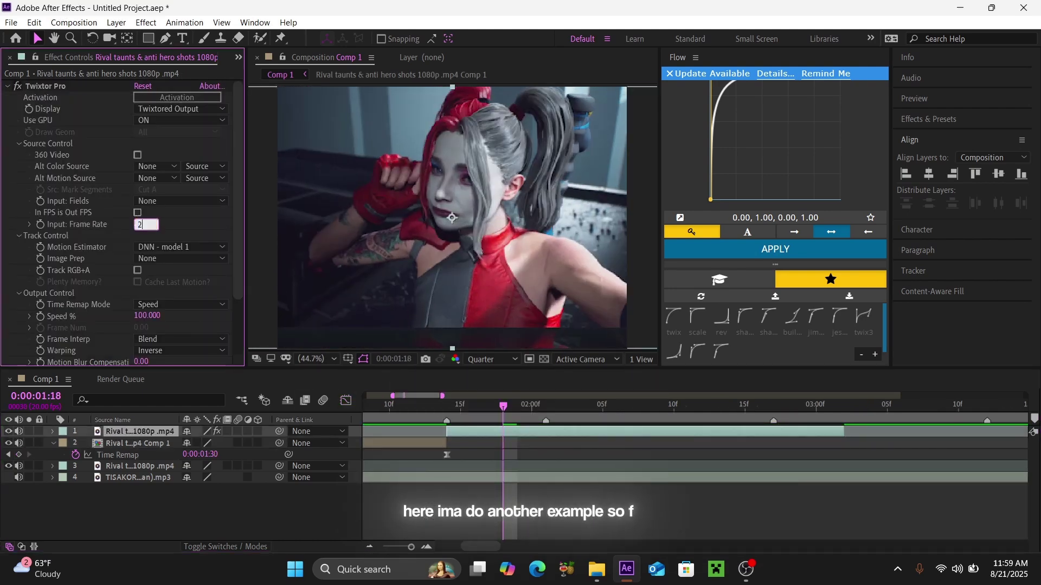
{"action": "left_click", "coordinate": [179, 351]}
{"action": "left_click", "coordinate": [162, 366]}
- Precompose the clip as Comp 2 and scrub to find where its motion ends
{"action": "key", "text": "ctrl+shift+c"}
{"action": "key", "text": "Return"}
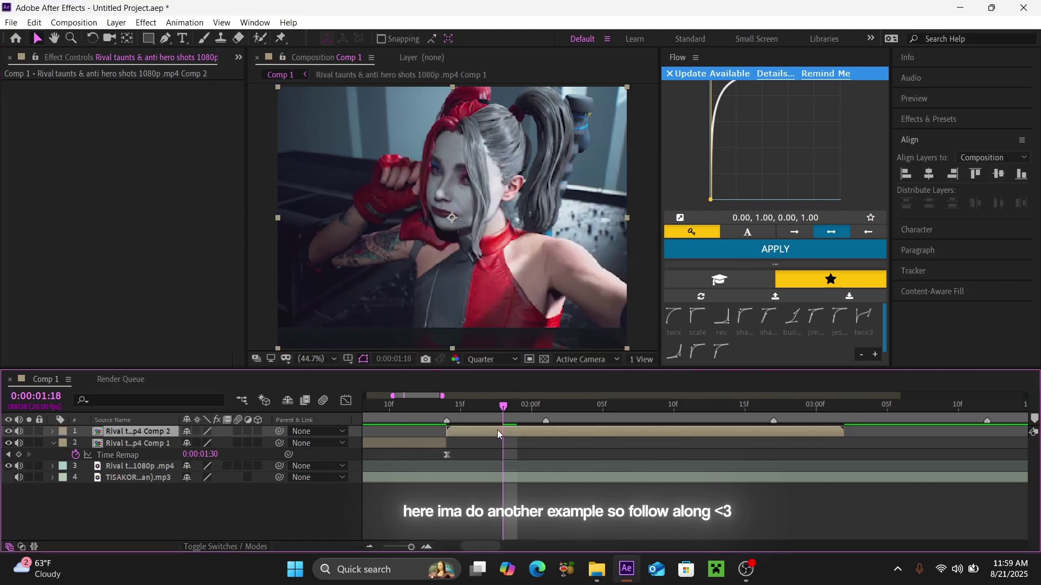
{"action": "left_click", "coordinate": [432, 405]}
{"action": "left_click_drag", "start_coordinate": [449, 404], "coordinate": [546, 438]}
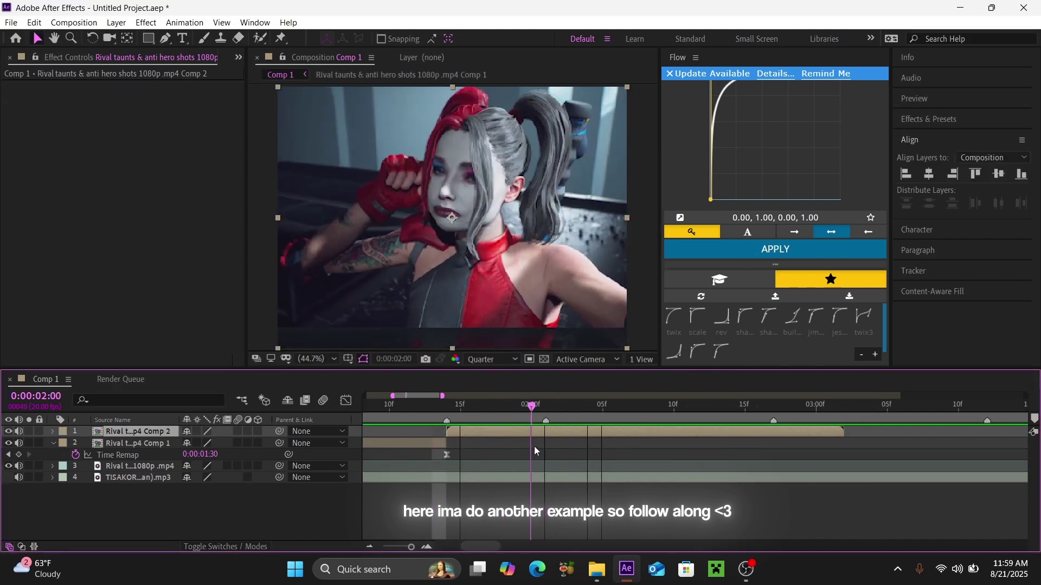
{"action": "key", "text": "space"}
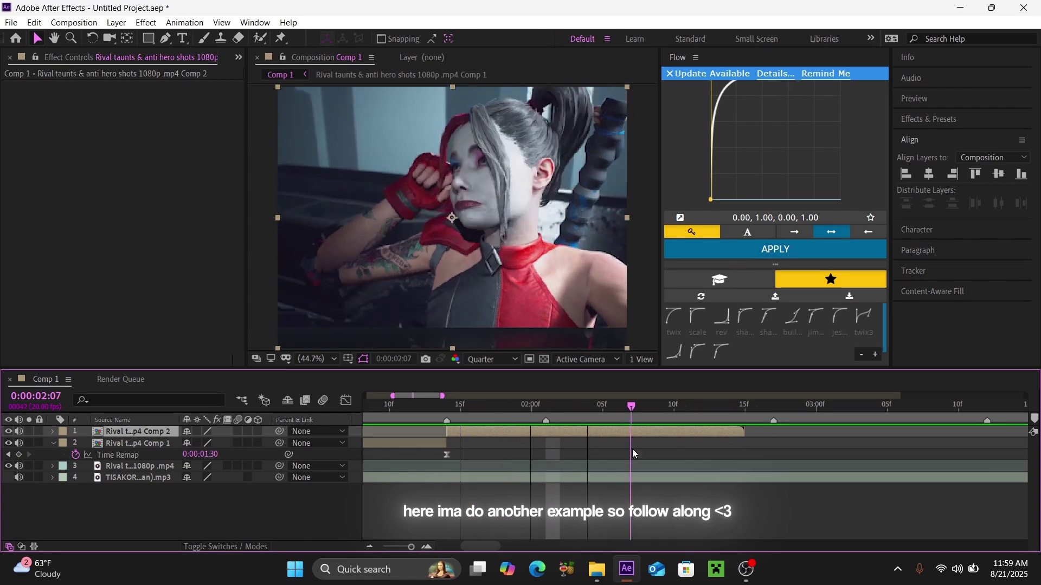
- Enable Time Remap on Comp 2 and add keyframes at the start and just before the last frame
{"action": "left_click", "coordinate": [452, 398]}
{"action": "key", "text": "ctrl+alt+t"}
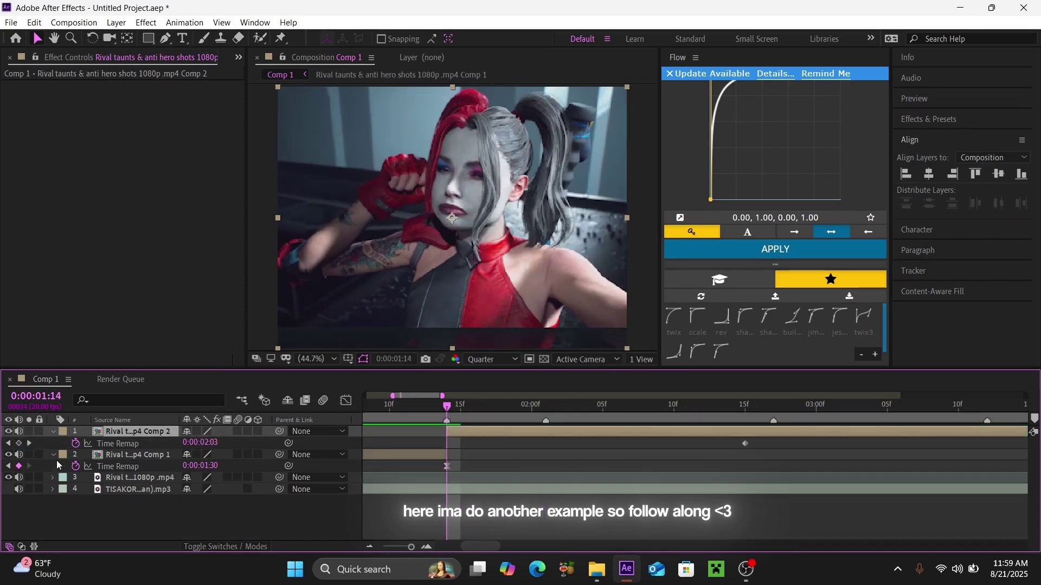
{"action": "left_click", "coordinate": [19, 443]}
{"action": "mouse_move", "coordinate": [450, 410]}
{"action": "left_mouse_down"}
{"action": "mouse_move", "coordinate": [558, 449]}
{"action": "mouse_move", "coordinate": [551, 436]}
{"action": "left_mouse_up"}
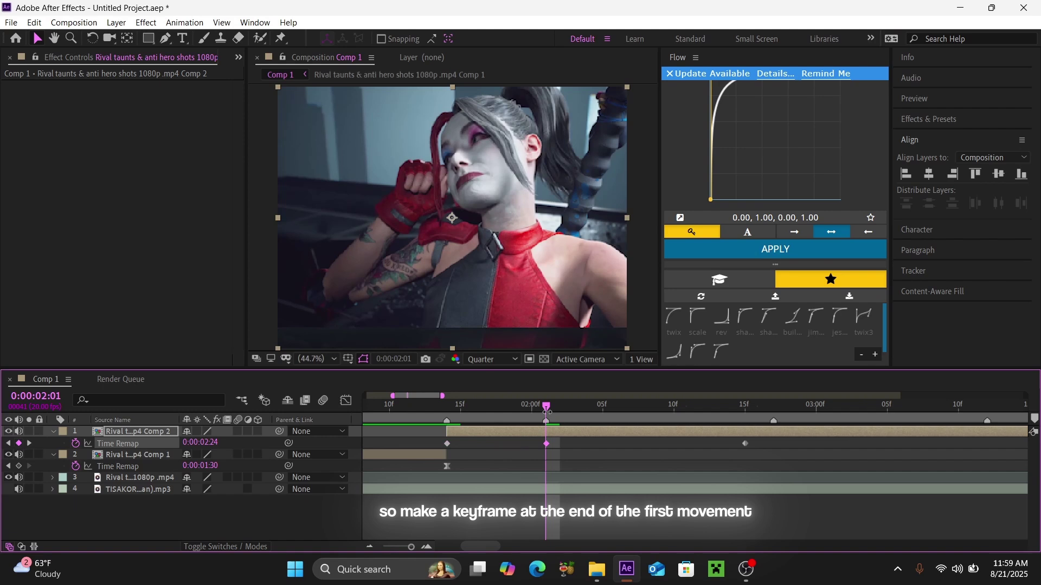
{"action": "left_click_drag", "start_coordinate": [547, 410], "coordinate": [622, 440]}
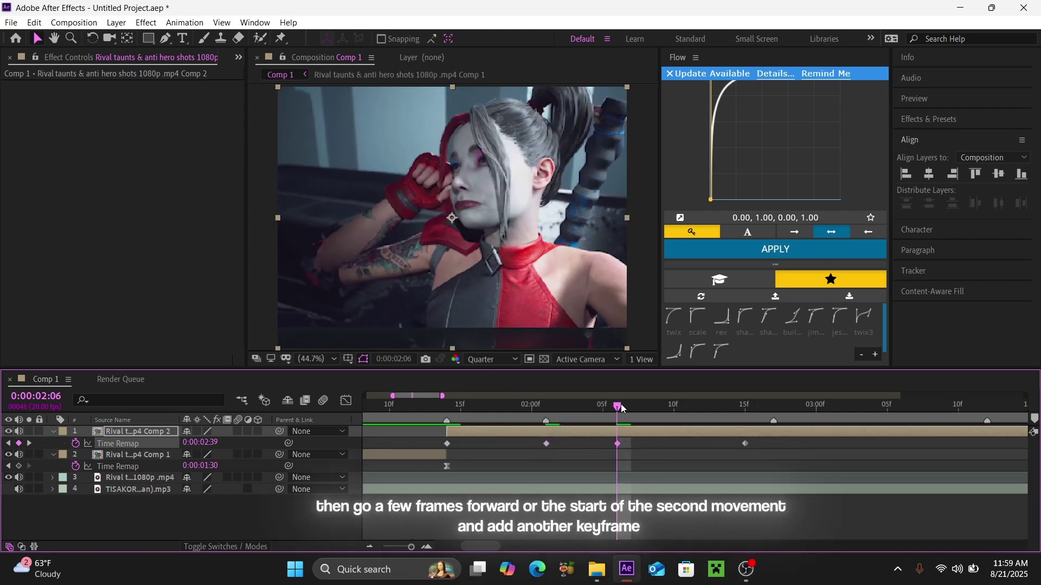
{"action": "left_click_drag", "start_coordinate": [623, 408], "coordinate": [740, 448]}
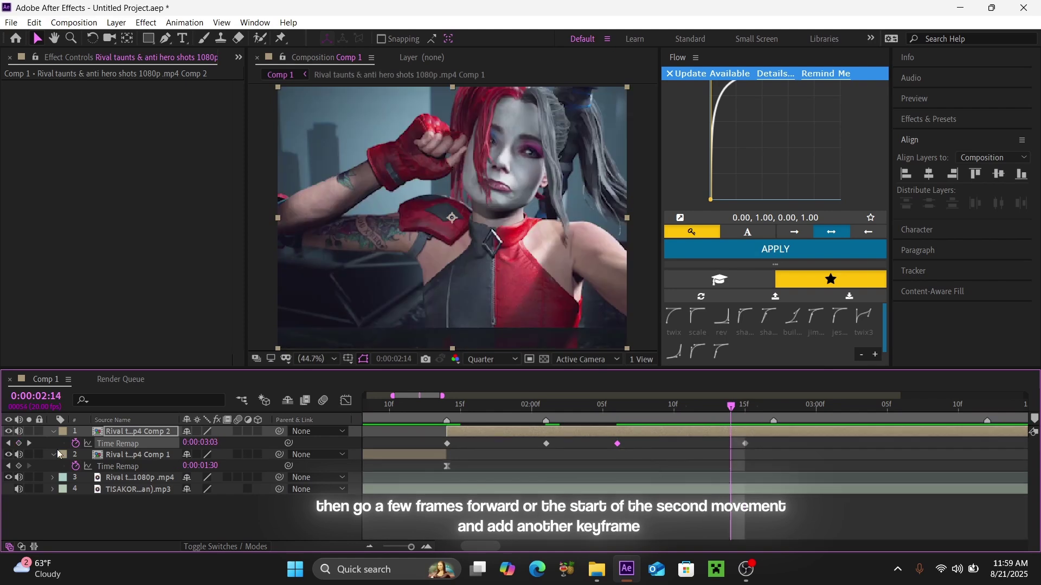
{"action": "left_click", "coordinate": [19, 443]}
- Delete the final keyframe and shift the middle keyframes onto the movement boundaries
{"action": "left_click", "coordinate": [745, 443]}
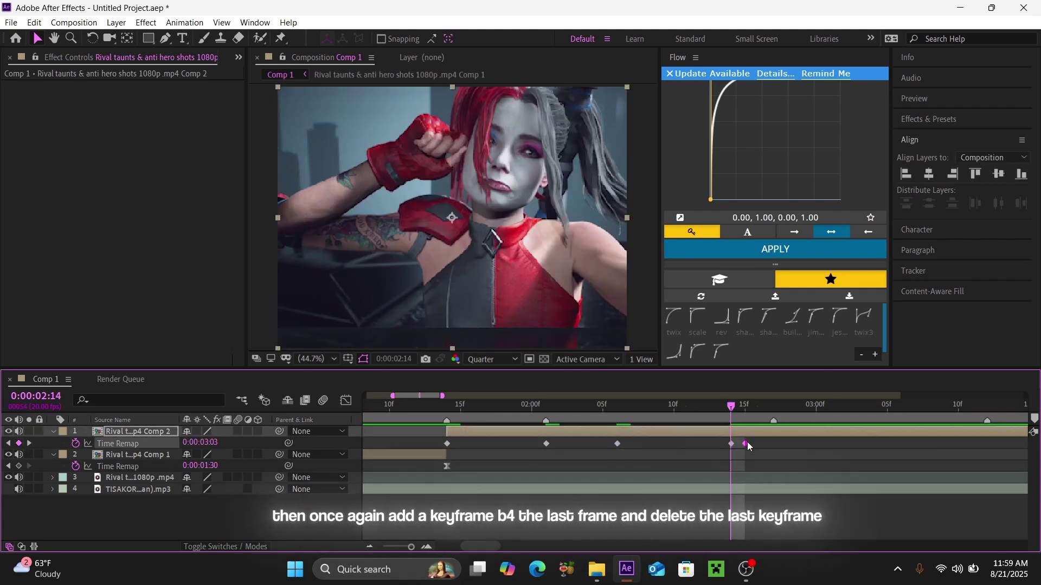
{"action": "key", "text": "Delete"}
{"action": "left_click", "coordinate": [548, 405]}
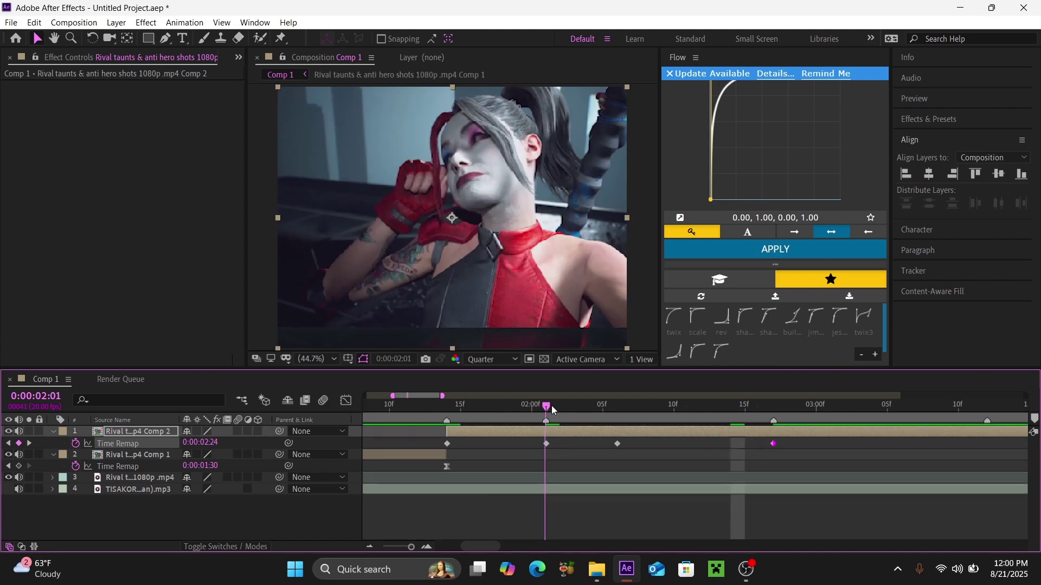
{"action": "left_click", "coordinate": [546, 444]}
{"action": "left_click", "coordinate": [617, 443], "text": "shift"}
{"action": "left_click_drag", "start_coordinate": [617, 444], "coordinate": [544, 459]}
{"action": "left_click", "coordinate": [546, 443]}
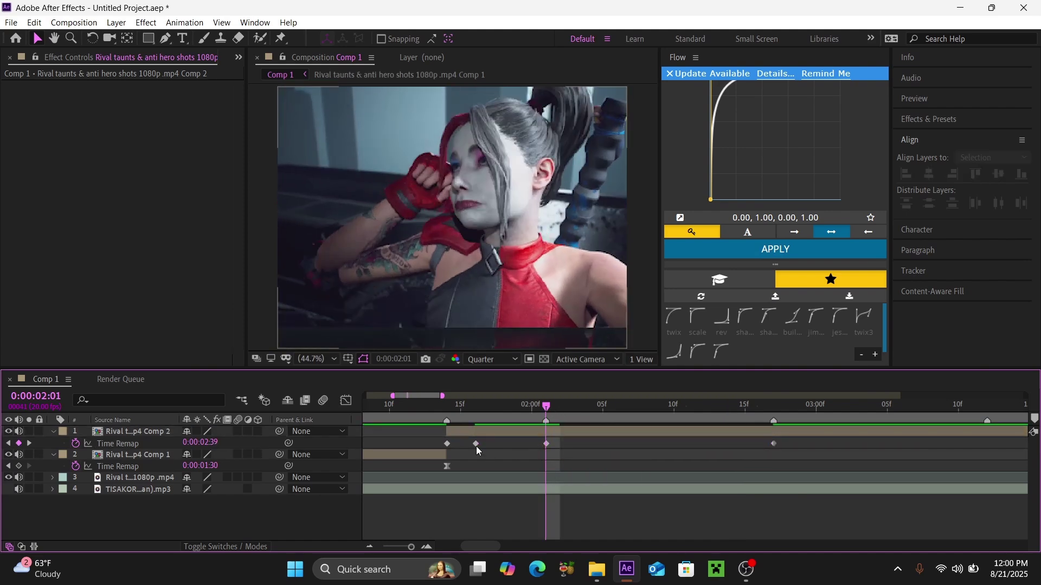
{"action": "mouse_move", "coordinate": [476, 445]}
{"action": "left_mouse_down"}
{"action": "mouse_move", "coordinate": [525, 453]}
{"action": "mouse_move", "coordinate": [509, 450]}
{"action": "left_mouse_up"}
- Trim the layer's out point at the last keyframe and reselect all Time Remap keyframes
{"action": "left_click", "coordinate": [776, 411]}
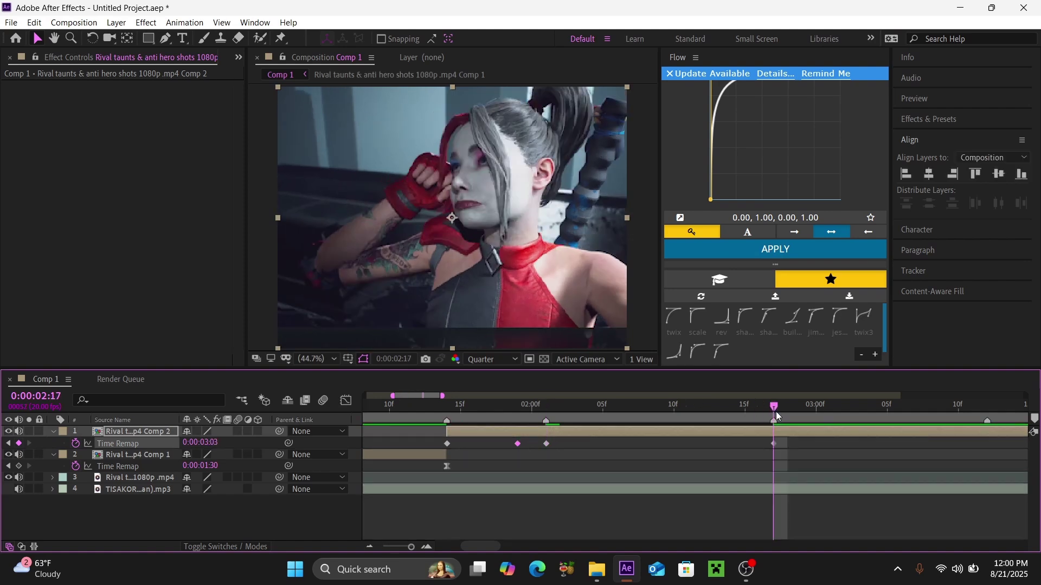
{"action": "key", "text": "alt+bracketright"}
{"action": "left_click", "coordinate": [489, 411]}
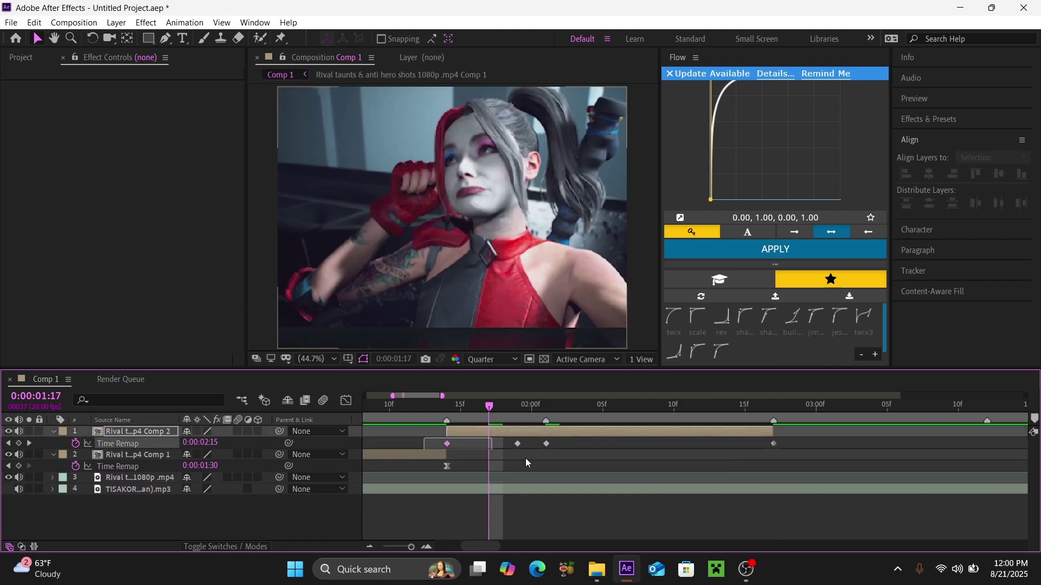
{"action": "left_click_drag", "start_coordinate": [526, 457], "coordinate": [814, 463]}
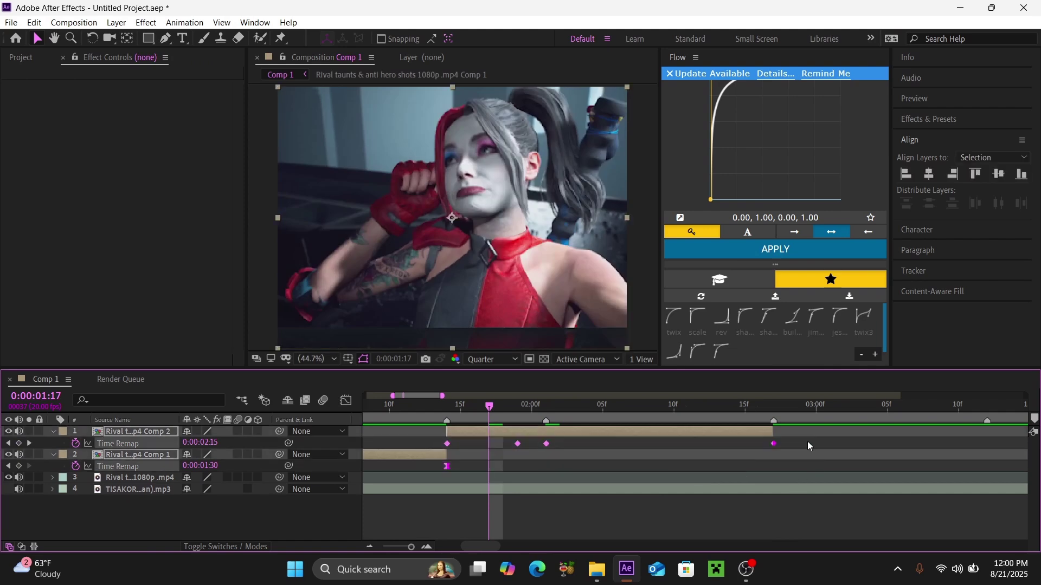
{"action": "key", "text": "F9"}
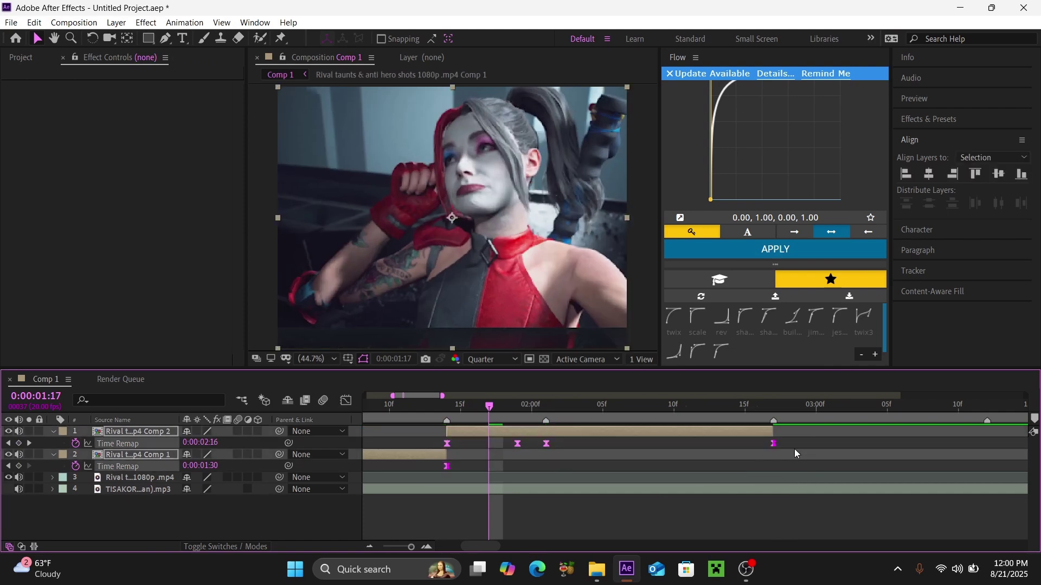
{"action": "key", "text": "ctrl+z"}
{"action": "mouse_move", "coordinate": [805, 443]}
{"action": "left_mouse_down"}
{"action": "mouse_move", "coordinate": [638, 454]}
{"action": "mouse_move", "coordinate": [431, 445]}
{"action": "left_mouse_up"}
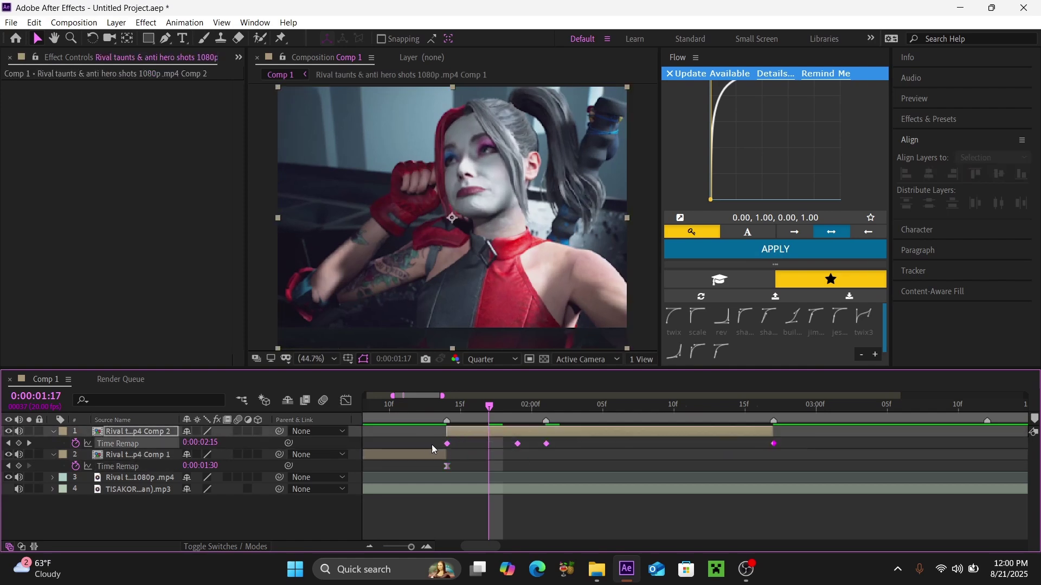
- Flatten the curve into the 2.4-second keyframe in the full-size Time Remap graph
{"action": "key", "text": "grave"}
{"action": "key", "text": "shift+F3"}
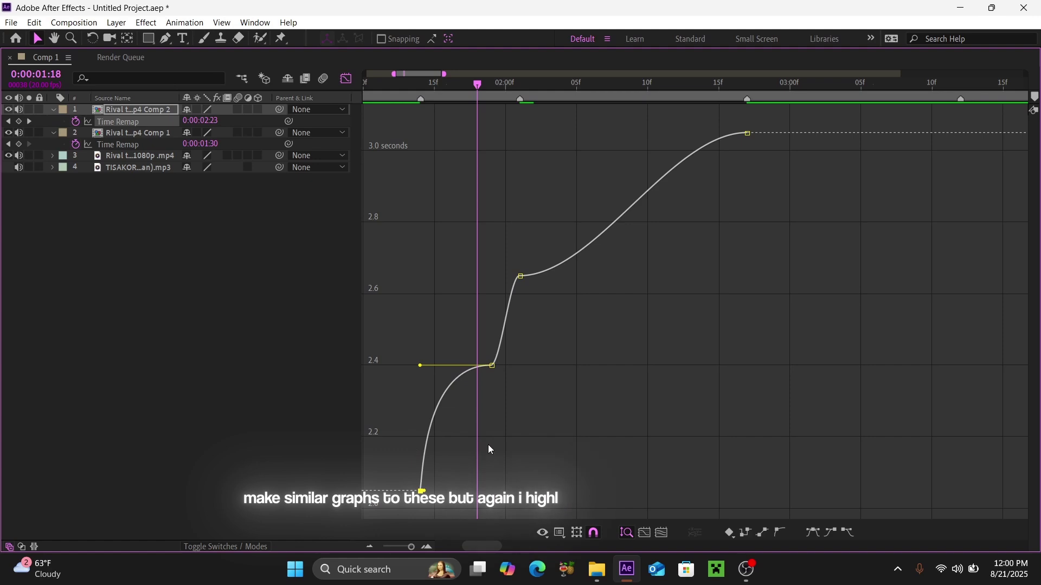
{"action": "scroll", "coordinate": [488, 442], "scroll_direction": "up", "scroll_amount": 2}
{"action": "left_click_drag", "start_coordinate": [453, 368], "coordinate": [467, 361]}
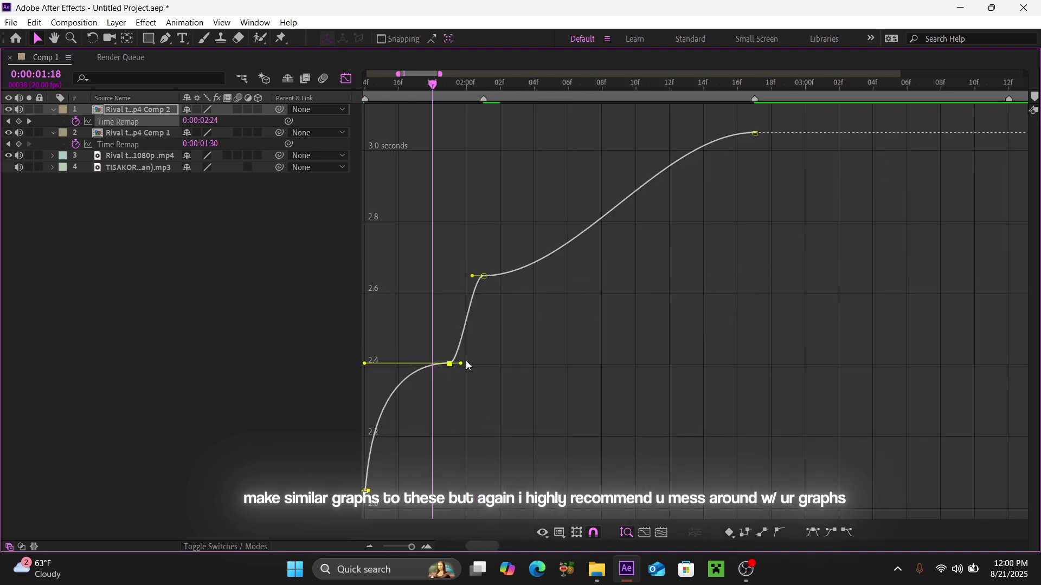
{"action": "scroll", "coordinate": [479, 349], "scroll_direction": "up", "scroll_amount": 2}
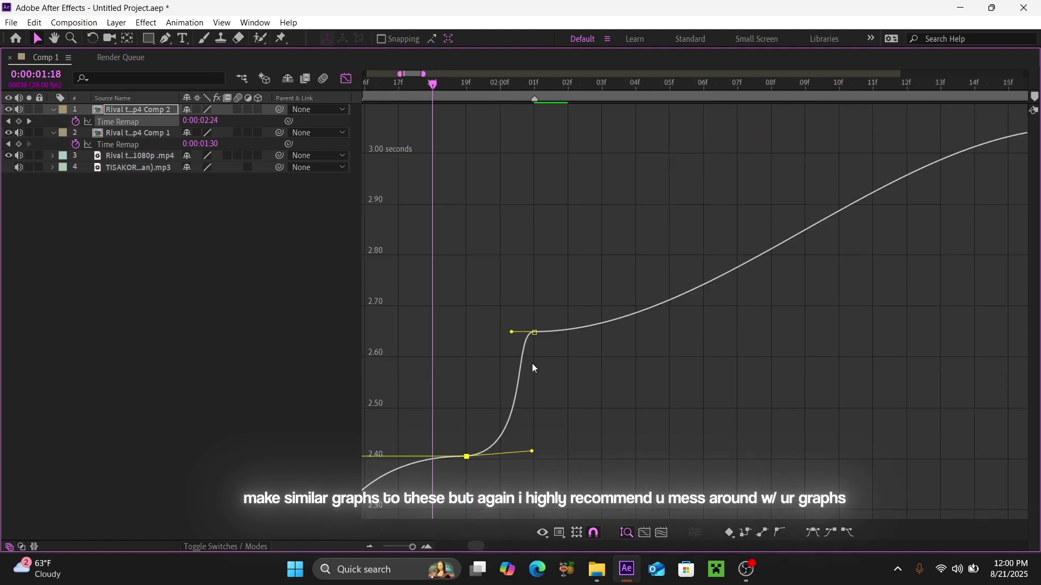
- Shorten the ease out of 2.4 seconds and reshape the ease into the 3.0-second keyframe
{"action": "left_click", "coordinate": [534, 333]}
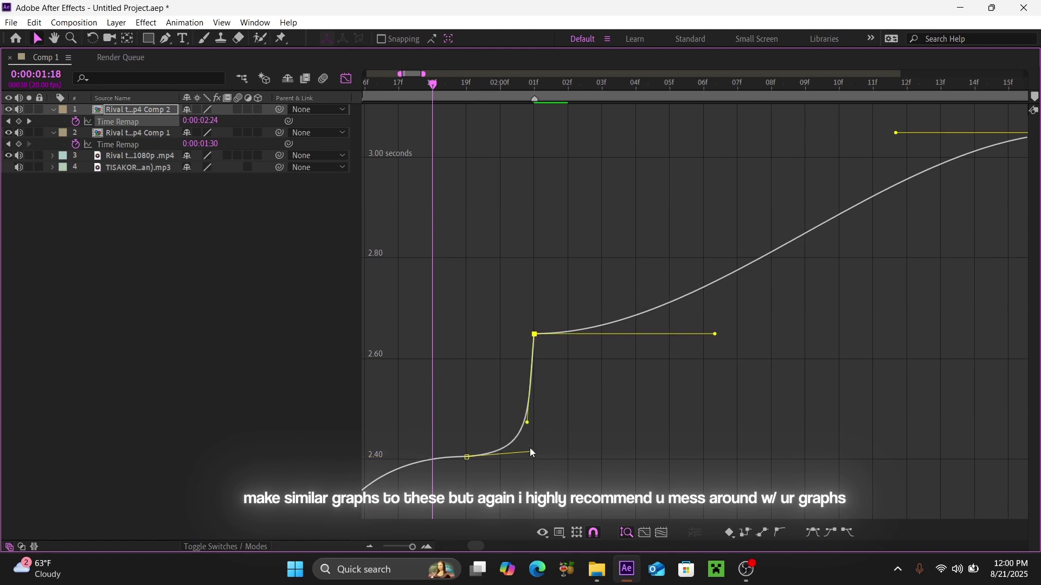
{"action": "mouse_move", "coordinate": [531, 450]}
{"action": "left_mouse_down"}
{"action": "mouse_move", "coordinate": [508, 455]}
{"action": "mouse_move", "coordinate": [529, 419]}
{"action": "left_mouse_up"}
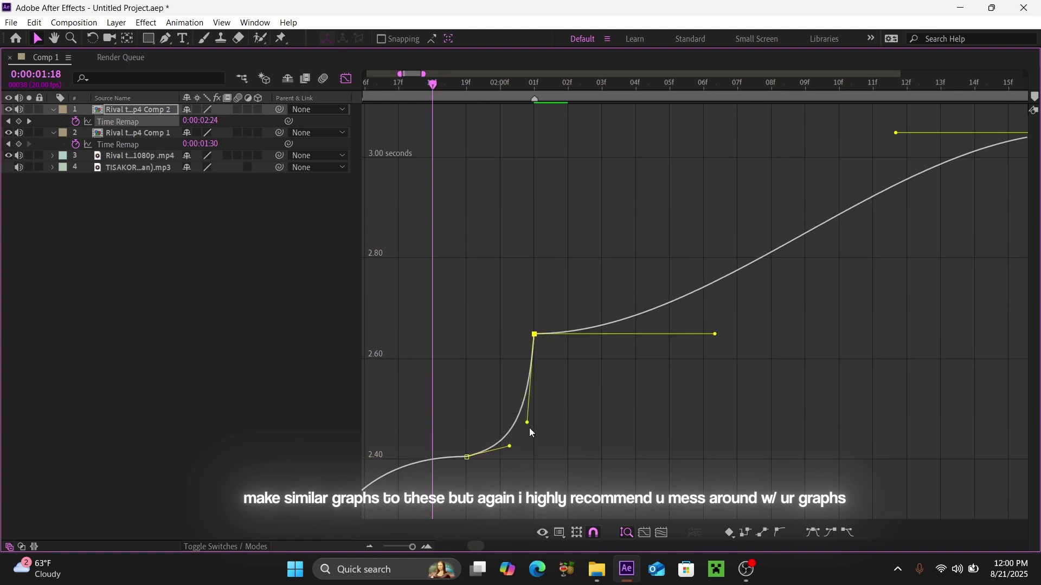
{"action": "key", "text": "grave"}
{"action": "key", "text": "grave"}
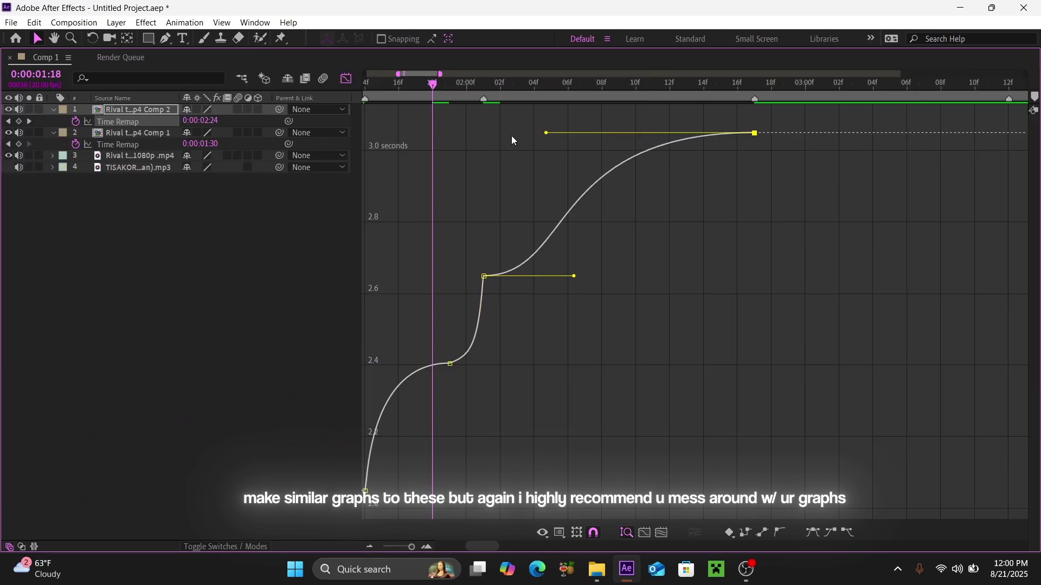
{"action": "left_click_drag", "start_coordinate": [546, 132], "coordinate": [483, 153]}
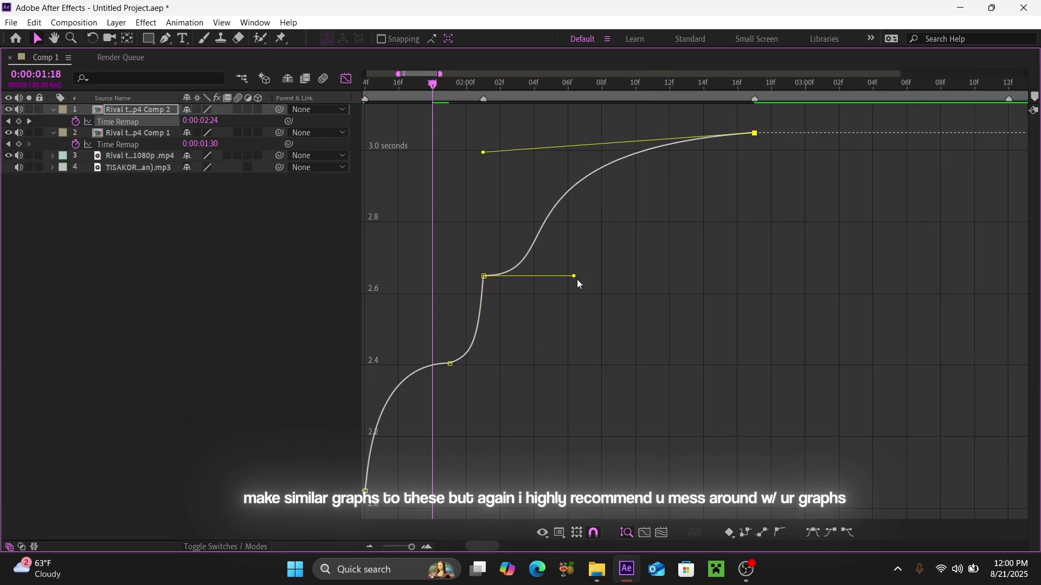
{"action": "left_click", "coordinate": [536, 245]}
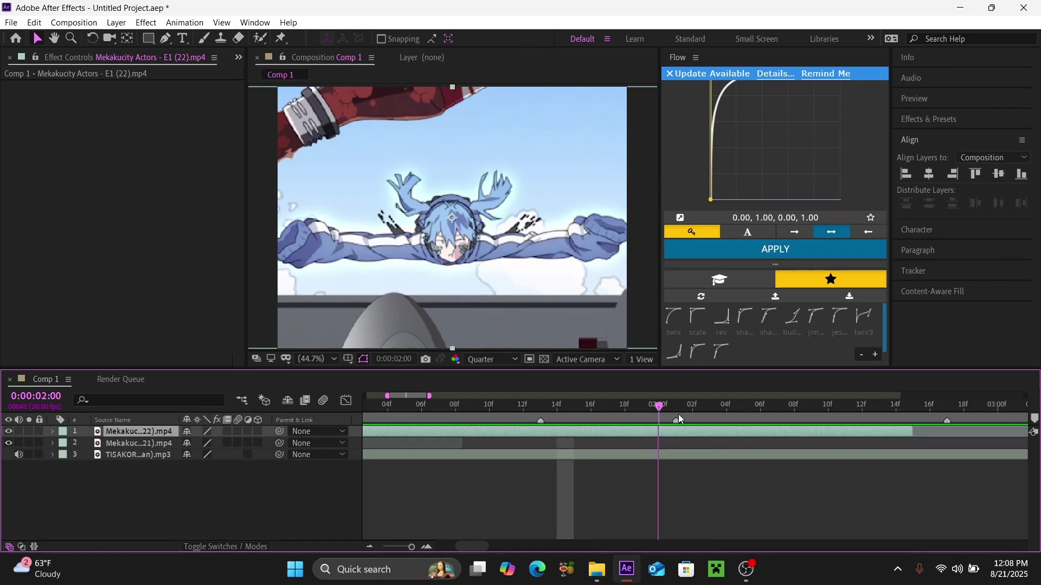
- Scrub the timeline to preview the finished taunt remaps
{"action": "left_click_drag", "start_coordinate": [680, 419], "coordinate": [896, 465]}
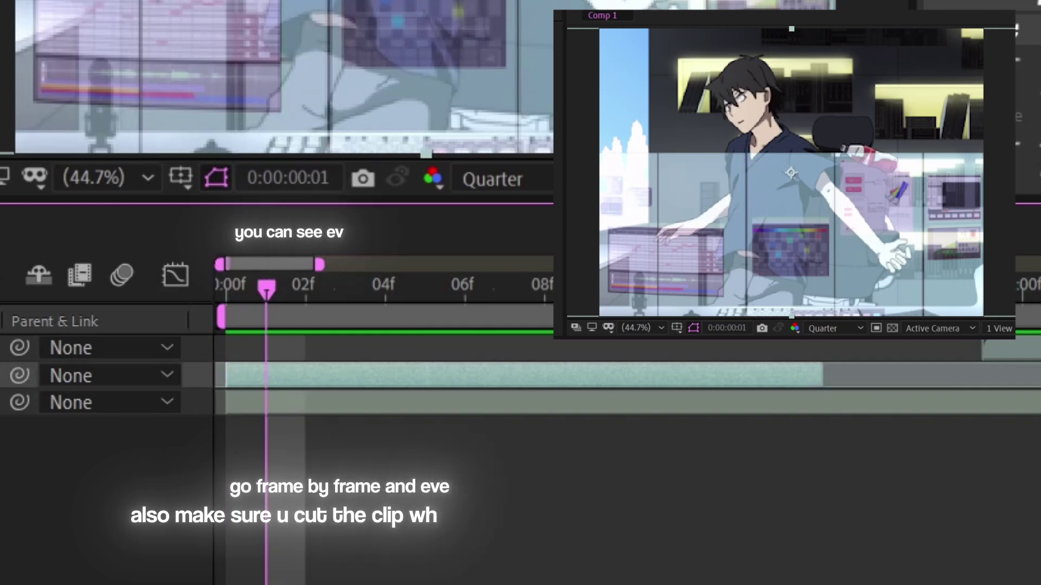
- Split the top Mekakucity Actors clip at each movement frame, including frames 01, 03, 08, 10, 11 and 13
{"action": "key", "text": "ctrl+shift+d"}
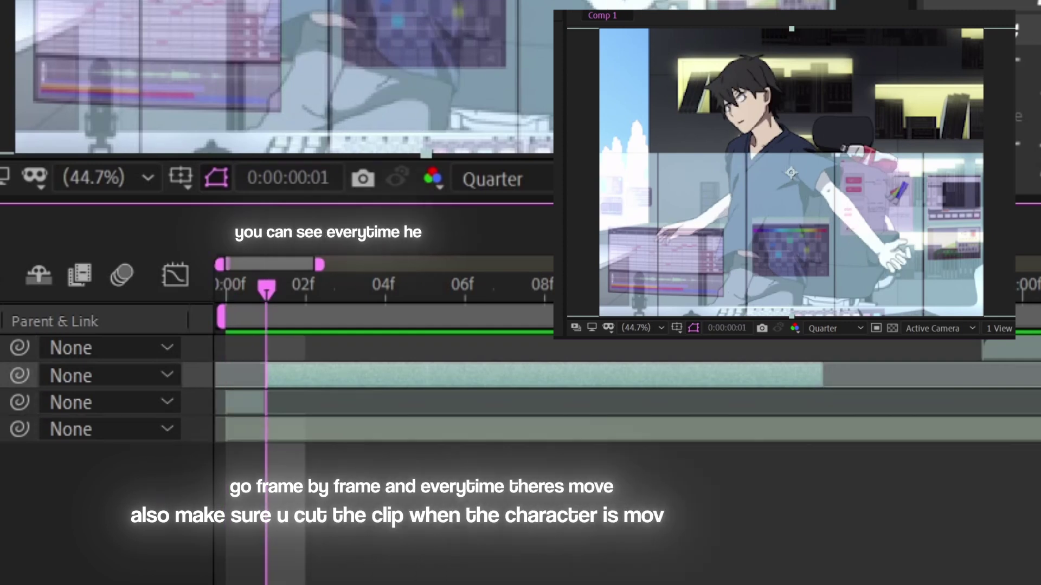
{"action": "key", "text": "Page_Down"}
{"action": "key", "text": "Page_Down"}
{"action": "key", "text": "ctrl+shift+d"}
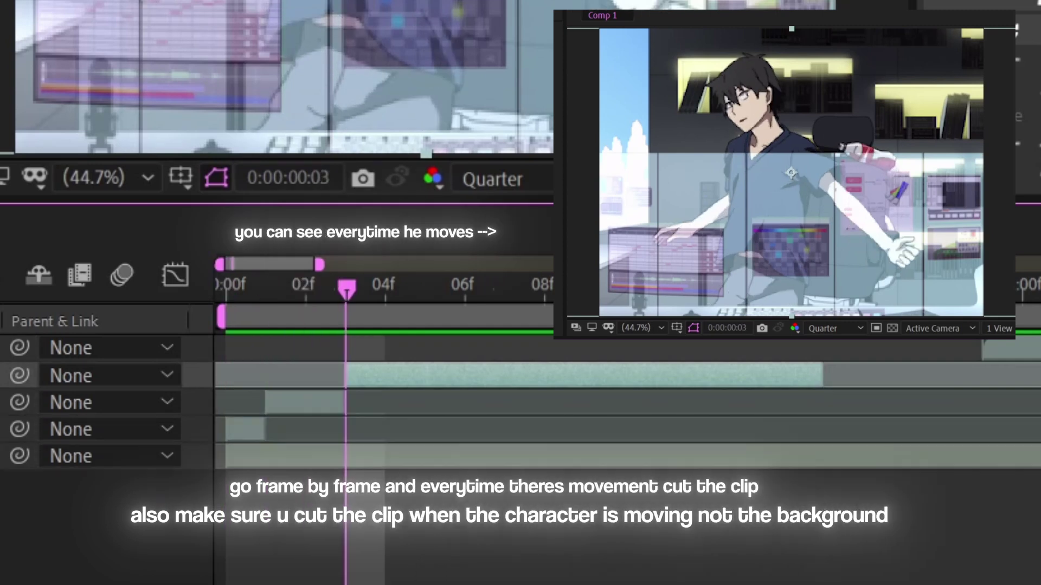
{"action": "key", "text": "Page_Down"}
{"action": "key", "text": "Page_Down"}
{"action": "key", "text": "ctrl+shift+d"}
{"action": "key", "text": "Page_Down"}
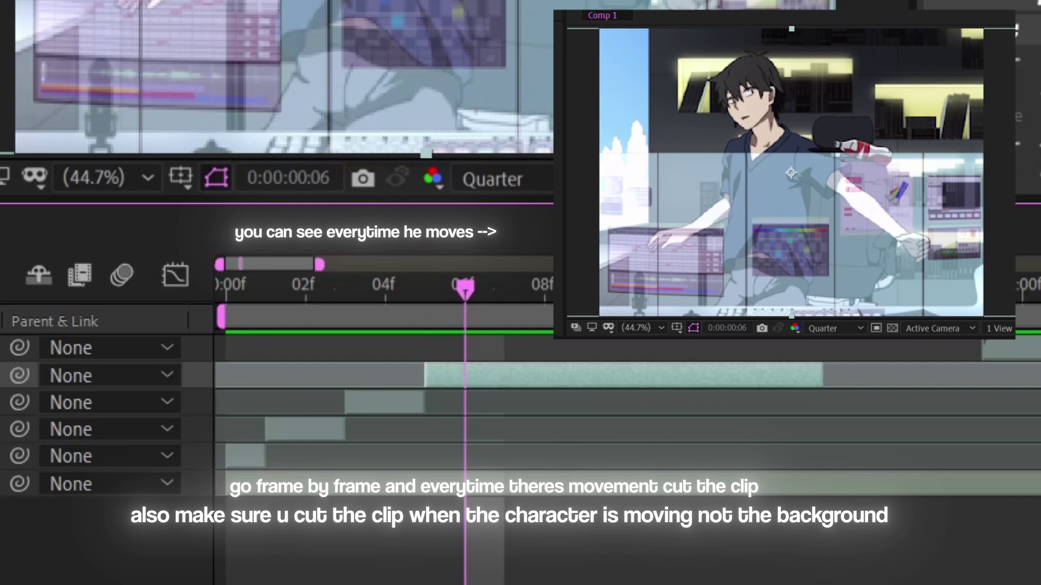
{"action": "key", "text": "ctrl+shift+d"}
{"action": "key", "text": "Page_Down"}
{"action": "key", "text": "Page_Down"}
{"action": "key", "text": "ctrl+shift+d"}
{"action": "key", "text": "Page_Down"}
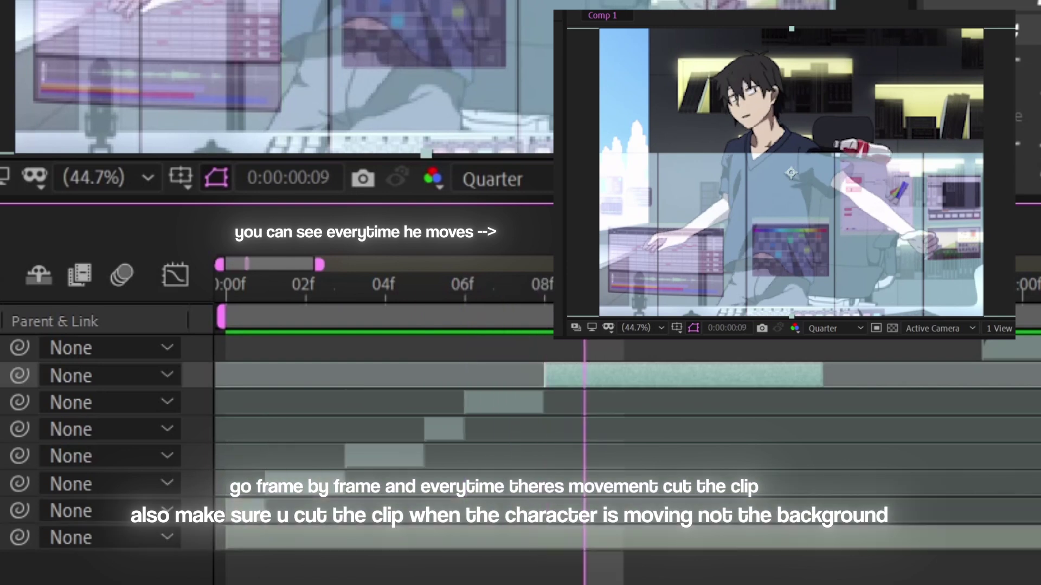
{"action": "key", "text": "Page_Down"}
{"action": "key", "text": "ctrl+shift+d"}
{"action": "key", "text": "Page_Down"}
{"action": "key", "text": "ctrl+shift+d"}
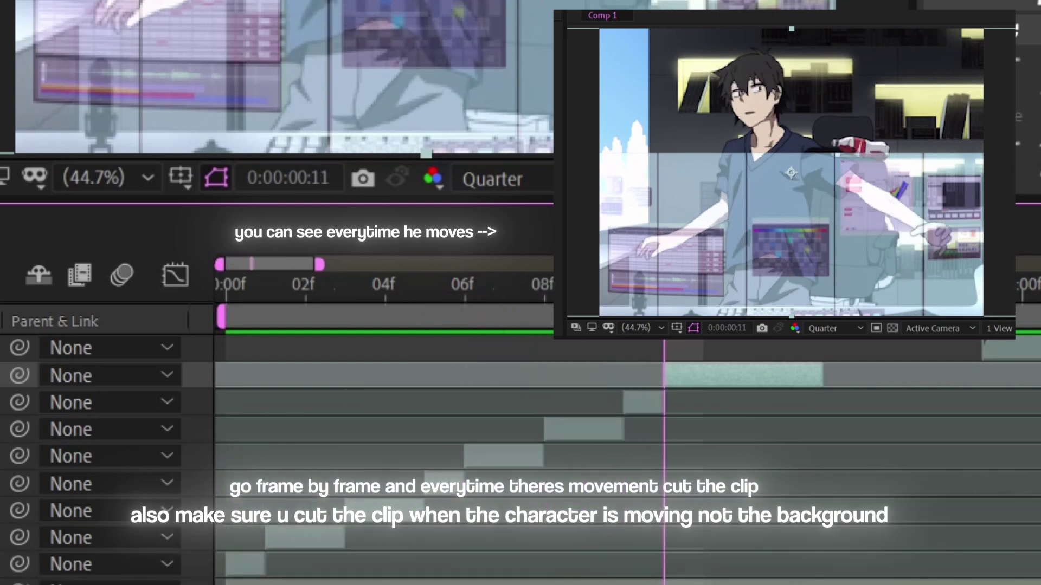
{"action": "key", "text": "Page_Down"}
{"action": "key", "text": "Page_Down"}
{"action": "key", "text": "ctrl+shift+d"}
{"action": "key", "text": "Page_Down"}
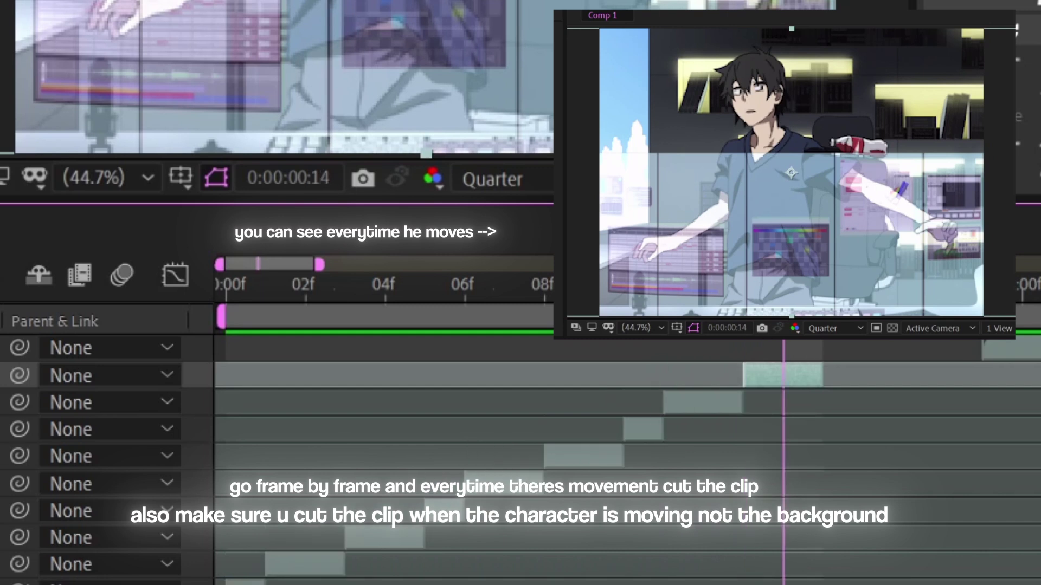
{"action": "key", "text": "Page_Down"}
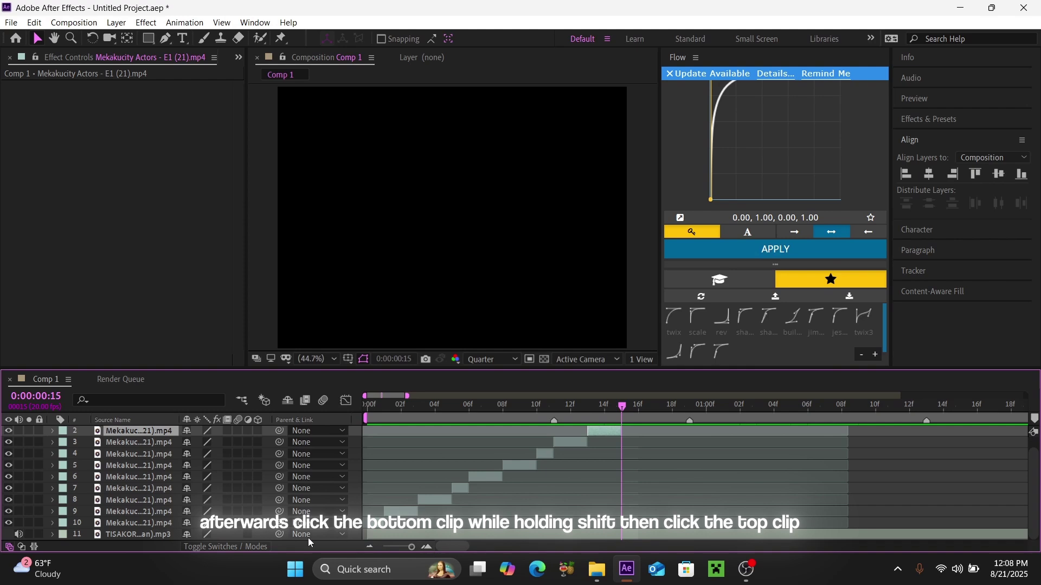
- Select split layers 2 through 10 and trim each clip to a single frame
{"action": "left_click", "coordinate": [142, 525], "text": "shift"}
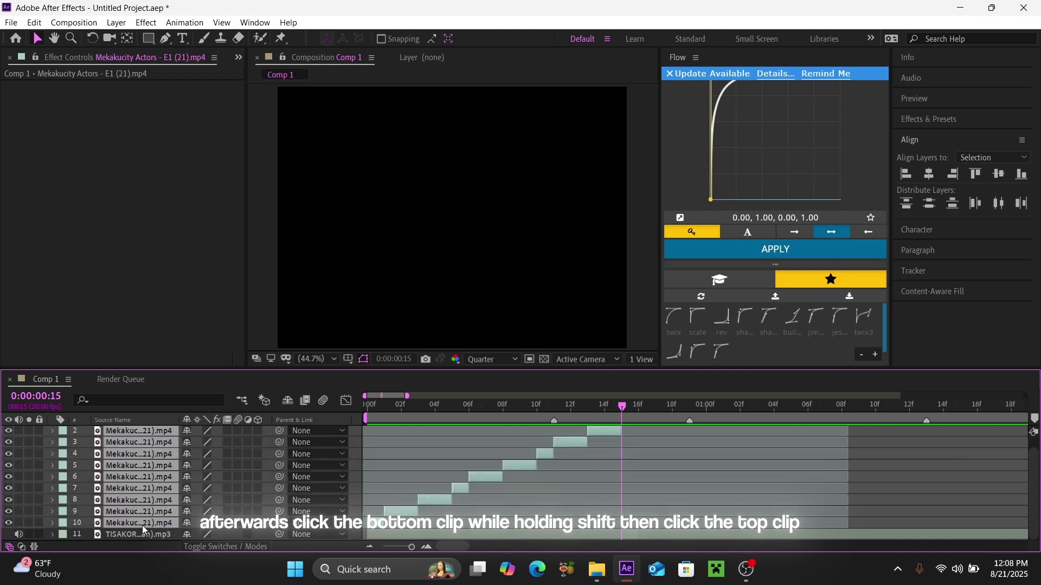
{"action": "left_click", "coordinate": [905, 465]}
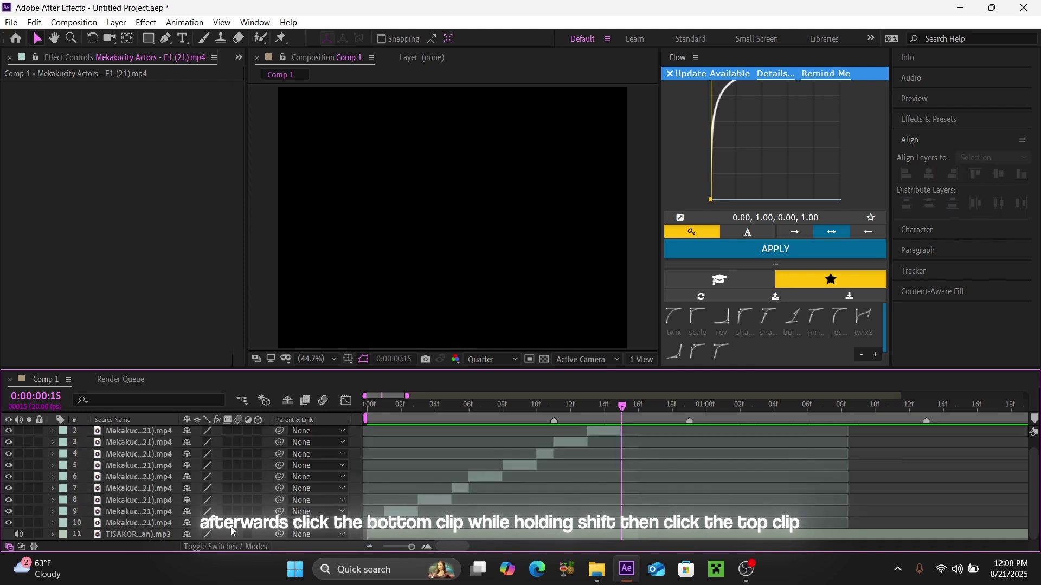
{"action": "left_click", "coordinate": [124, 524]}
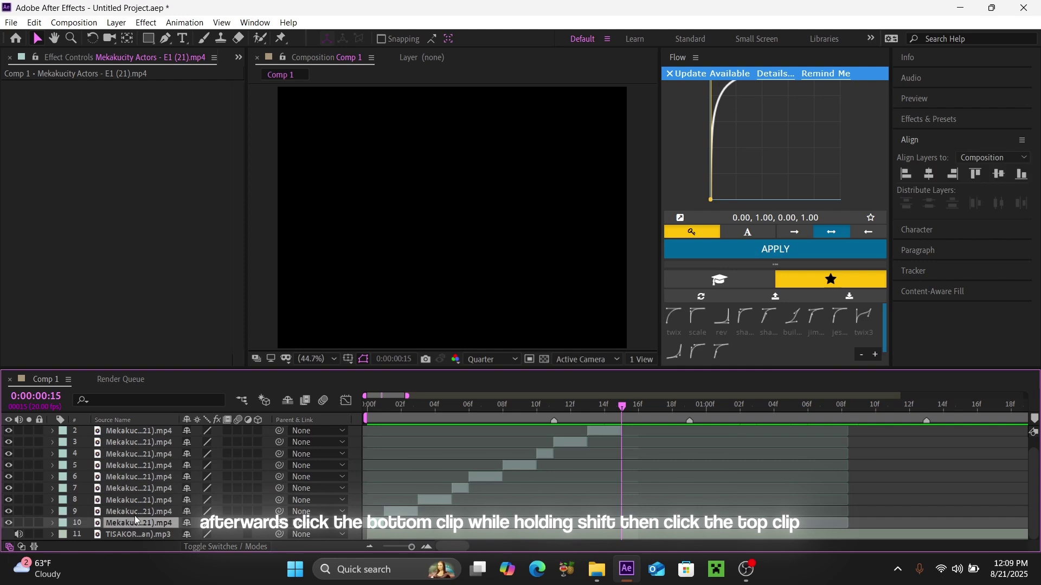
{"action": "left_click", "coordinate": [148, 434], "text": "shift"}
{"action": "scroll", "coordinate": [653, 497], "scroll_direction": "up", "scroll_amount": 1}
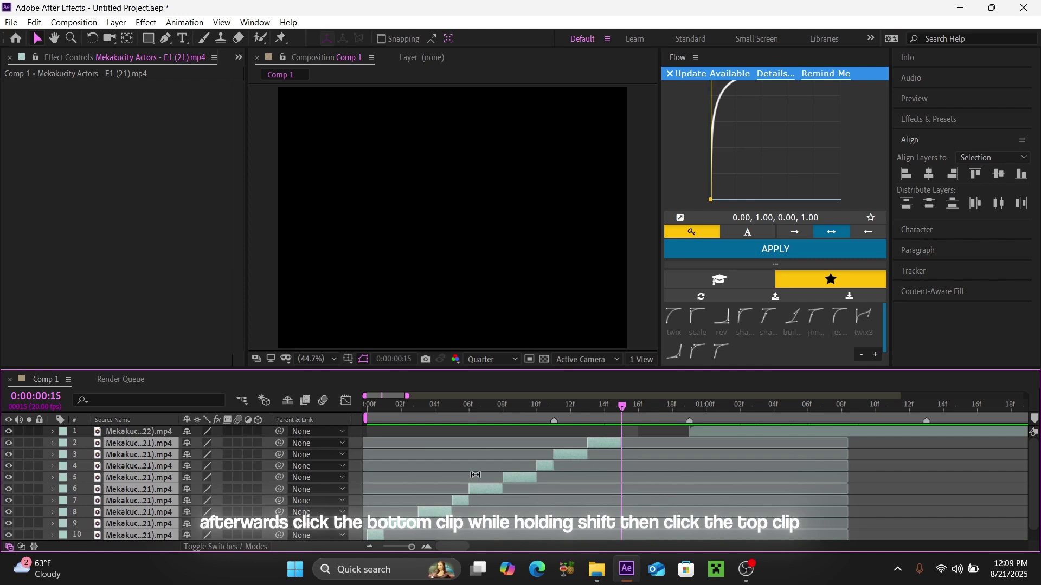
{"action": "left_click_drag", "start_coordinate": [476, 475], "coordinate": [421, 499]}
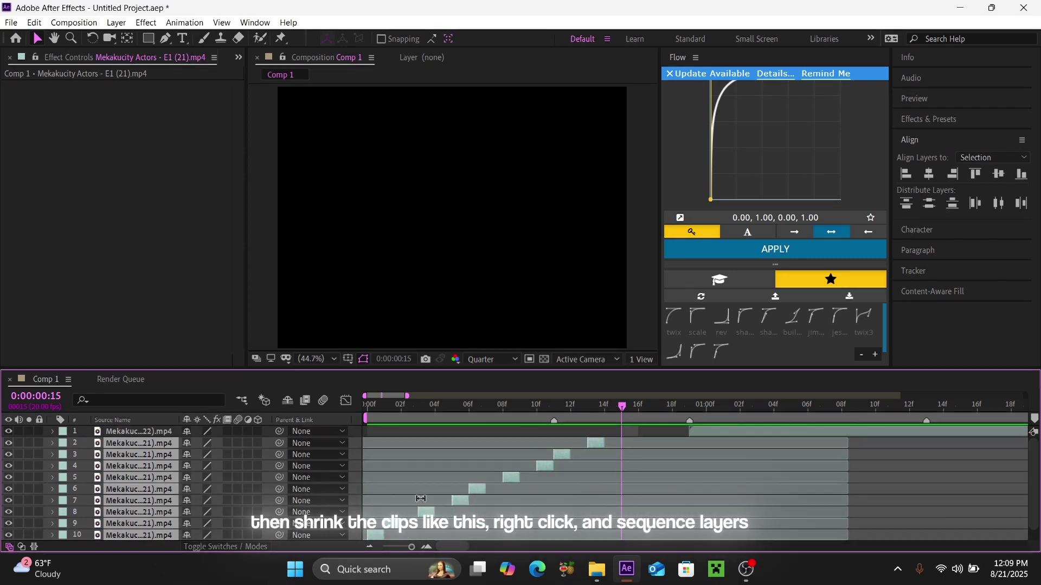
{"action": "scroll", "coordinate": [420, 499], "scroll_direction": "down", "scroll_amount": 1}
- Sequence the selected layers back-to-back with Keyframe Assistant > Sequence Layers
{"action": "right_click", "coordinate": [593, 433]}
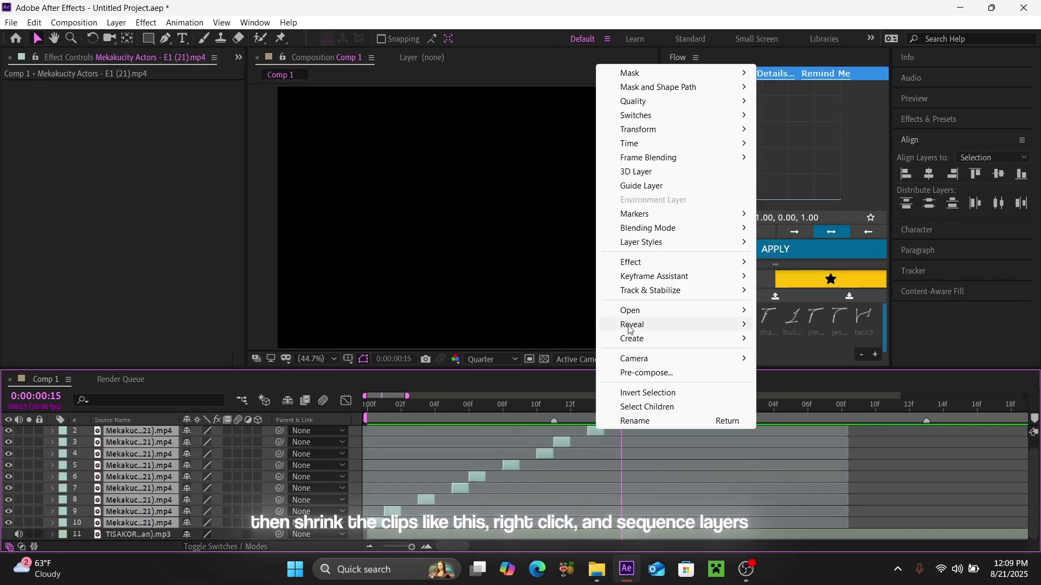
{"action": "mouse_move", "coordinate": [654, 276]}
{"action": "left_click", "coordinate": [843, 393]}
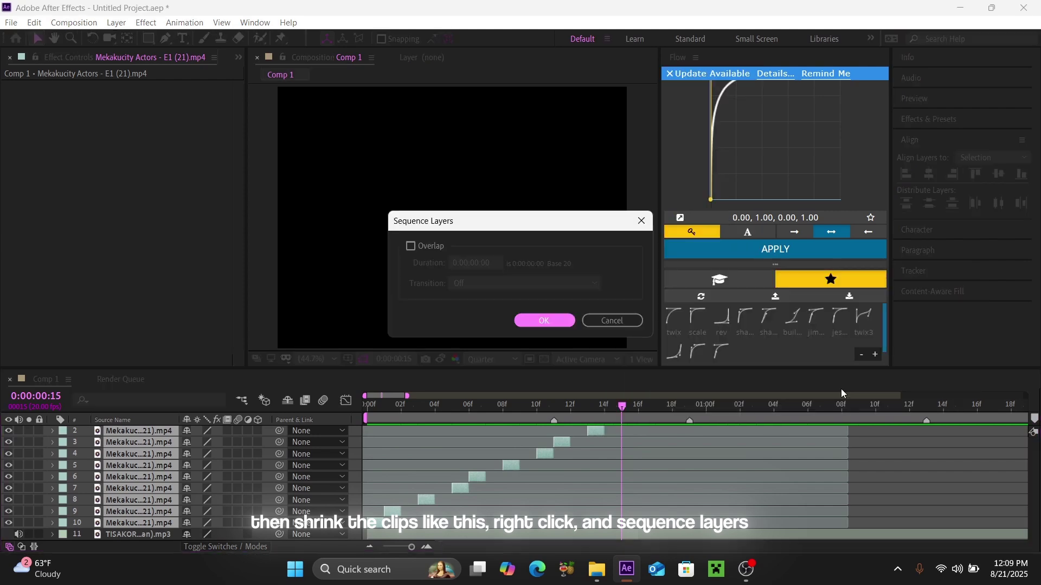
{"action": "left_click", "coordinate": [544, 321]}
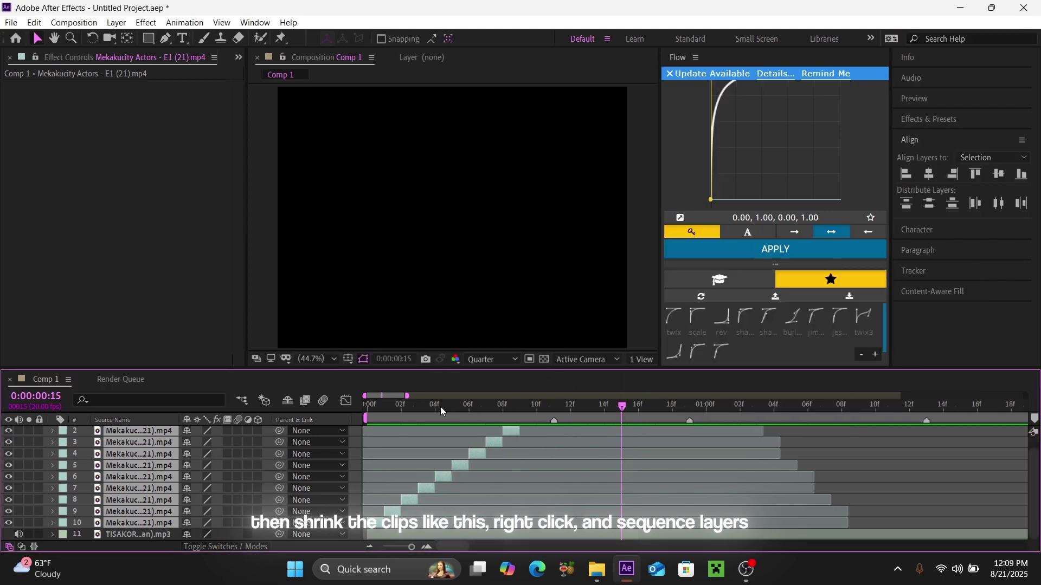
- Precompose the sequenced clips into Pre-comp 2 and apply Twixtor Pro to it
{"action": "left_click", "coordinate": [383, 407]}
{"action": "key", "text": "ctrl+shift+c"}
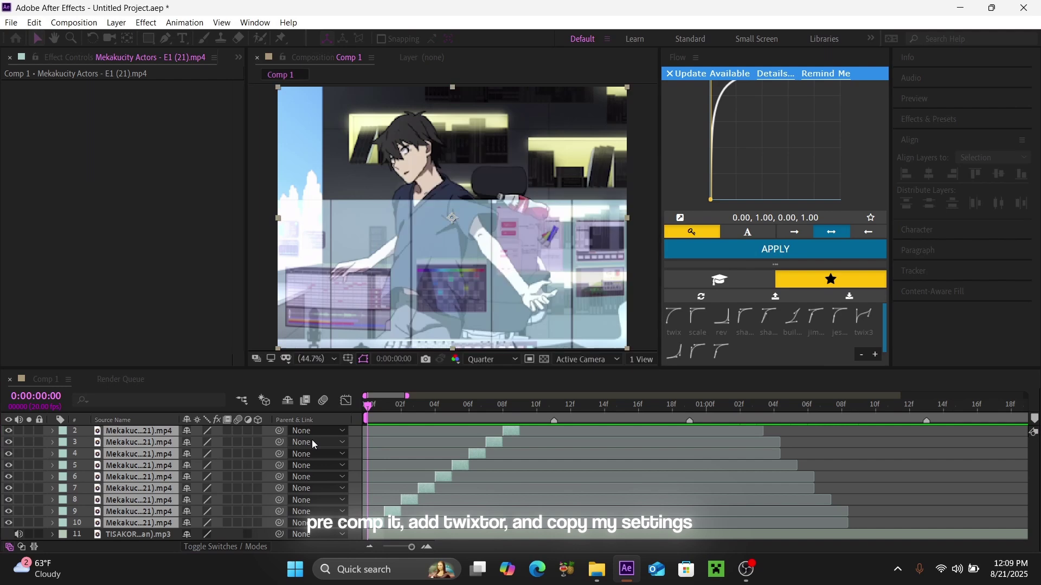
{"action": "key", "text": "Return"}
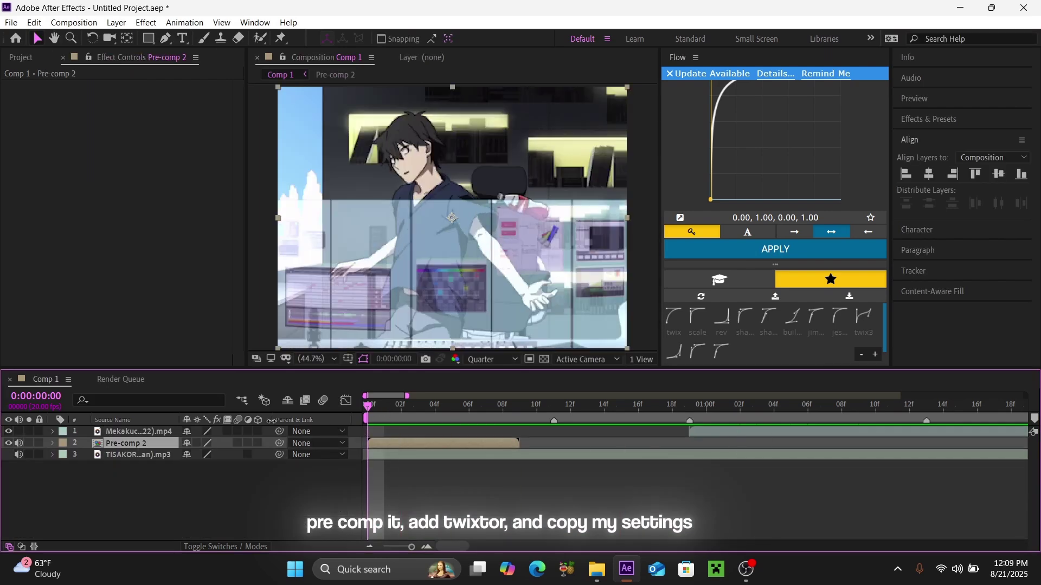
{"action": "key", "text": "ctrl+space"}
{"action": "type", "text": "tw"}
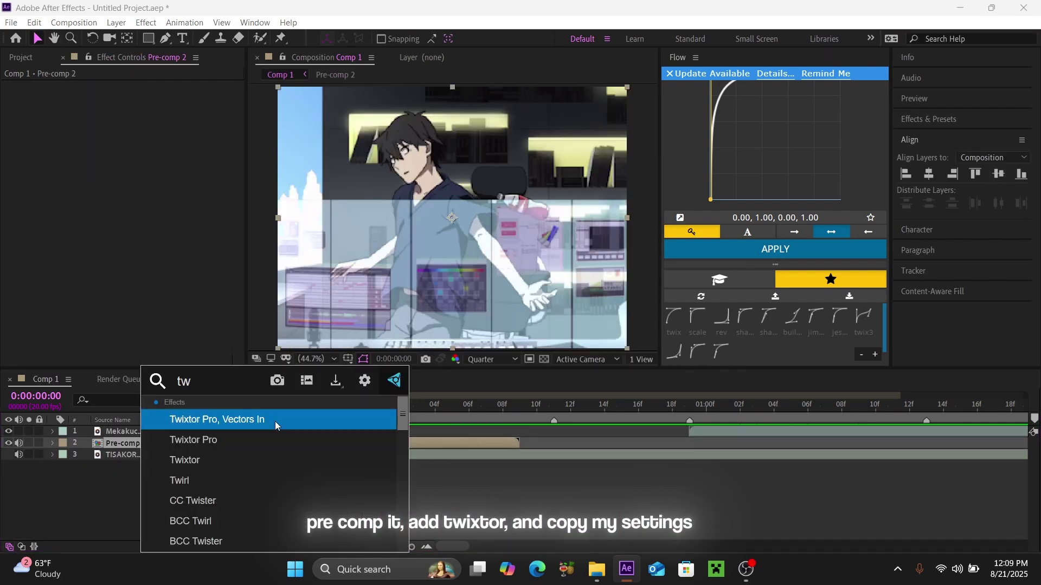
{"action": "left_click", "coordinate": [185, 440]}
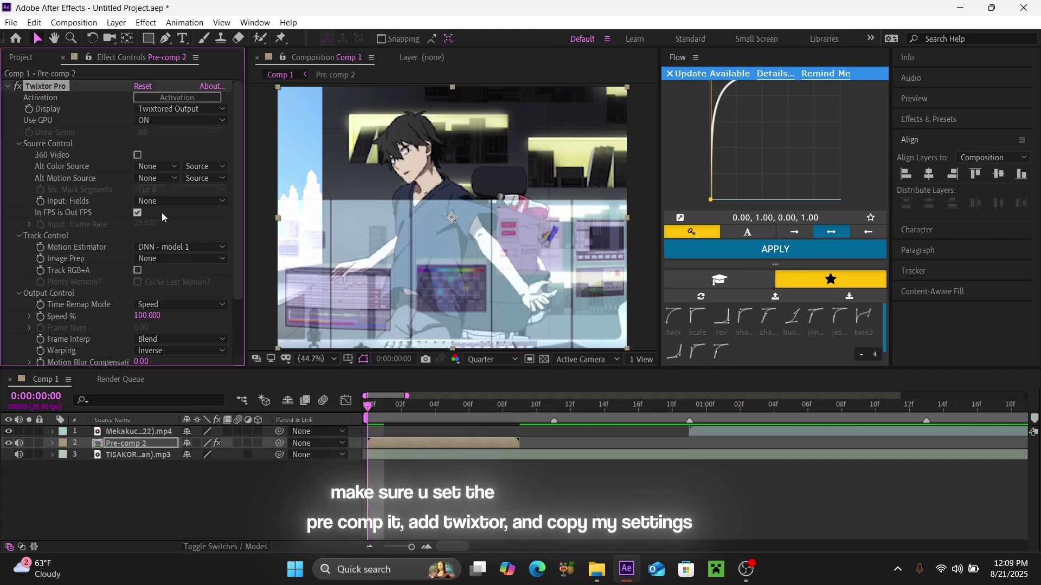
- Set Twixtor Pro to 20 fps input, Motion Weighted Blend interpolation and Inverse w/ Smart Blend warping
{"action": "left_click", "coordinate": [137, 213]}
{"action": "left_click", "coordinate": [142, 224]}
{"action": "type", "text": "2"}
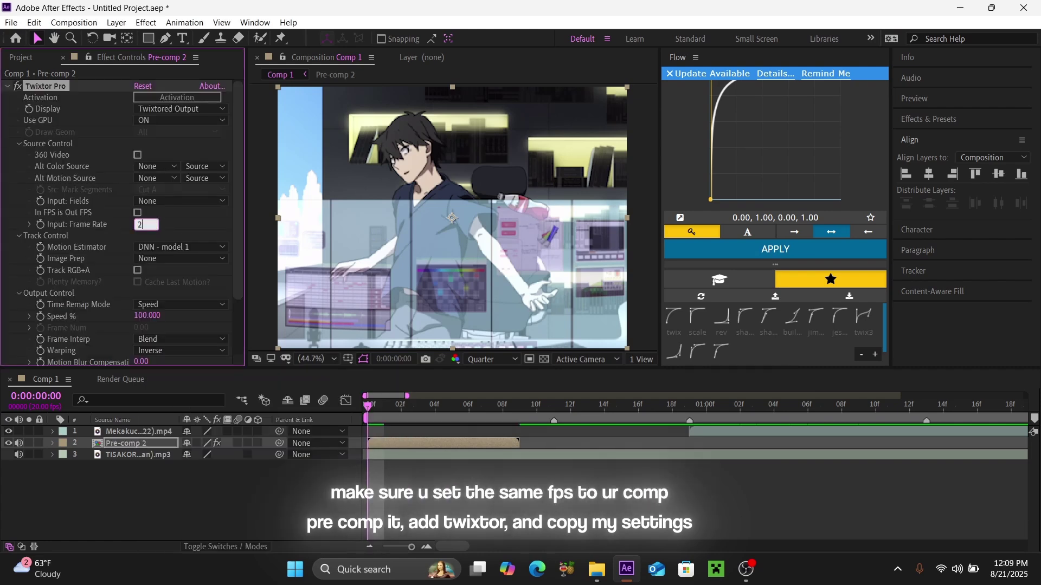
{"action": "type", "text": "0"}
{"action": "key", "text": "Return"}
{"action": "left_click", "coordinate": [162, 351]}
{"action": "left_click", "coordinate": [179, 339]}
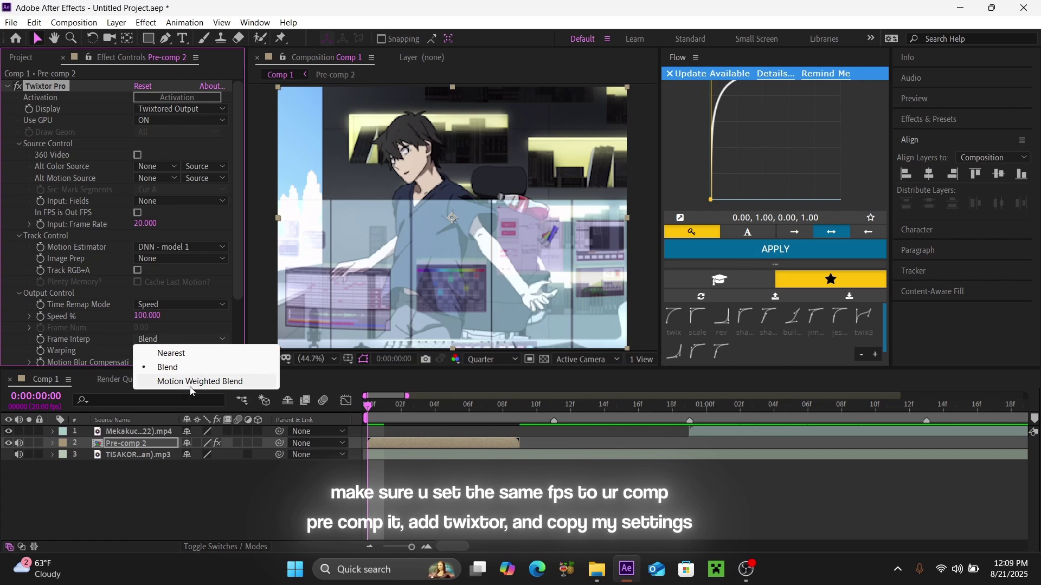
{"action": "left_click", "coordinate": [163, 378]}
{"action": "left_click", "coordinate": [171, 352]}
{"action": "left_click", "coordinate": [163, 379]}
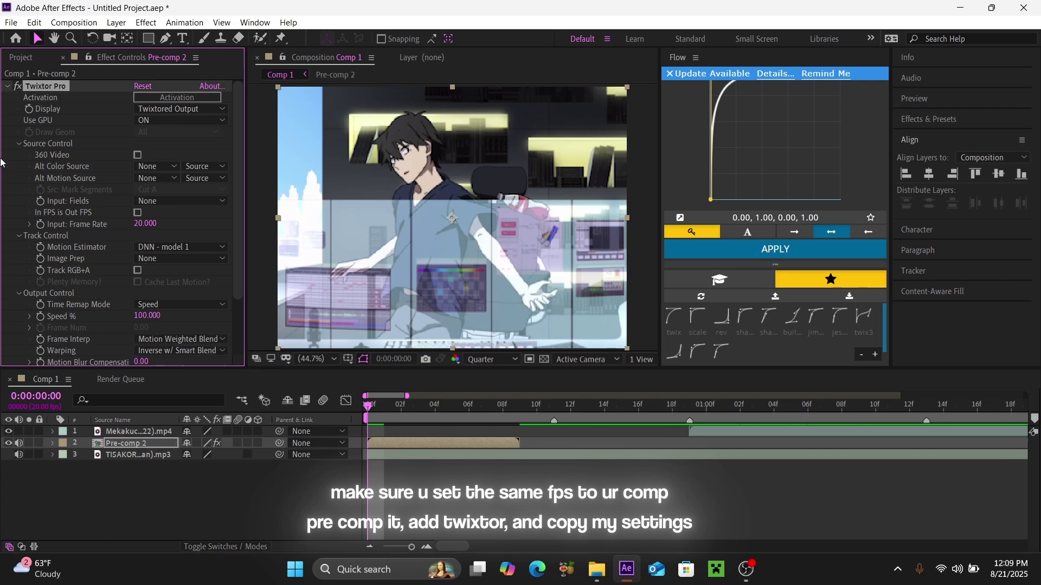
{"action": "left_click", "coordinate": [402, 462]}
{"action": "left_click", "coordinate": [417, 441]}
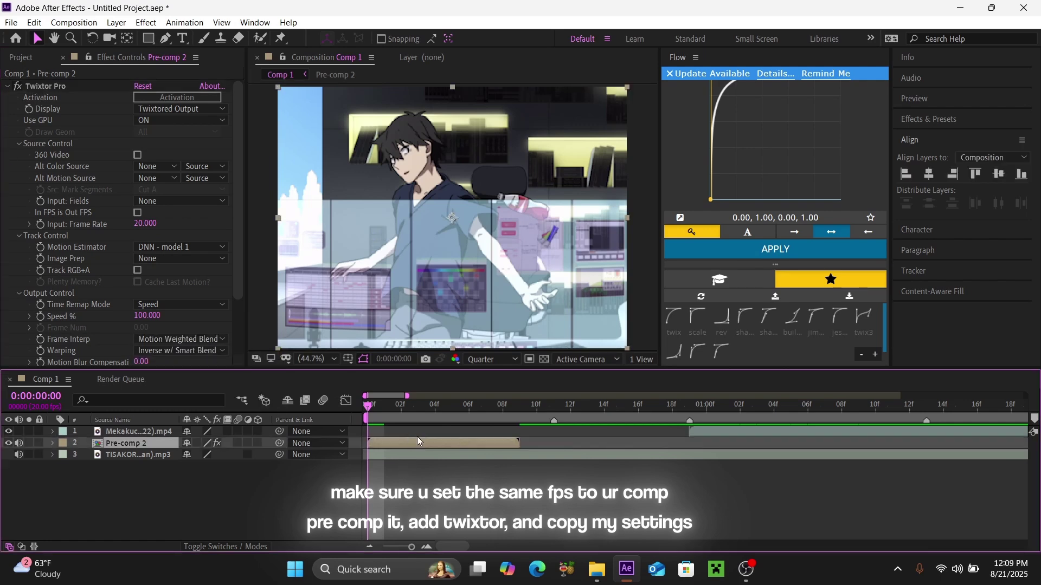
- Nest Pre-comp 2 into Pre-comp 2 Comp 1 and enable Time Remapping
{"action": "key", "text": "ctrl+shift+c"}
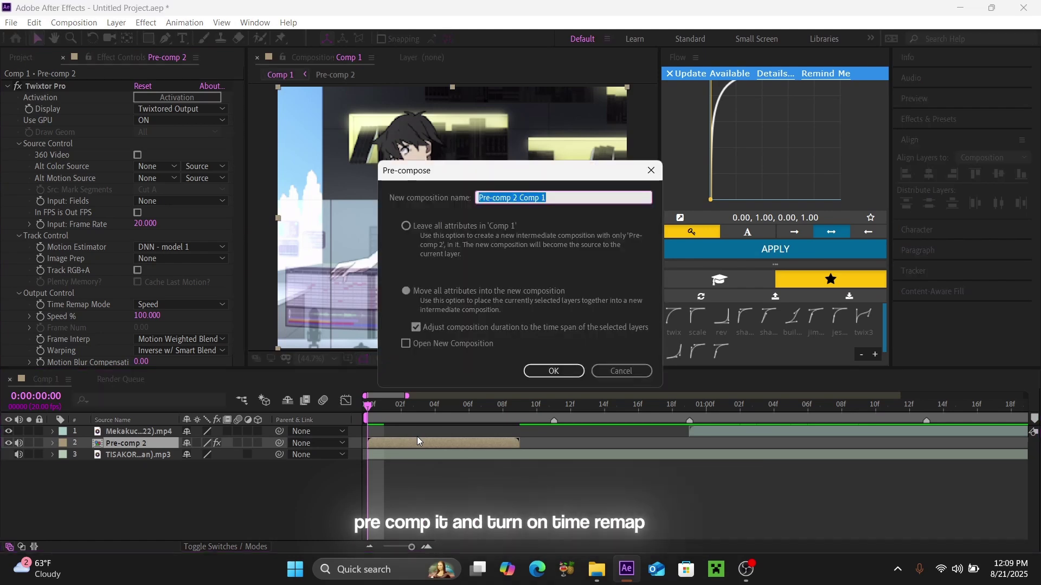
{"action": "key", "text": "Return"}
{"action": "key", "text": "ctrl+alt+t"}
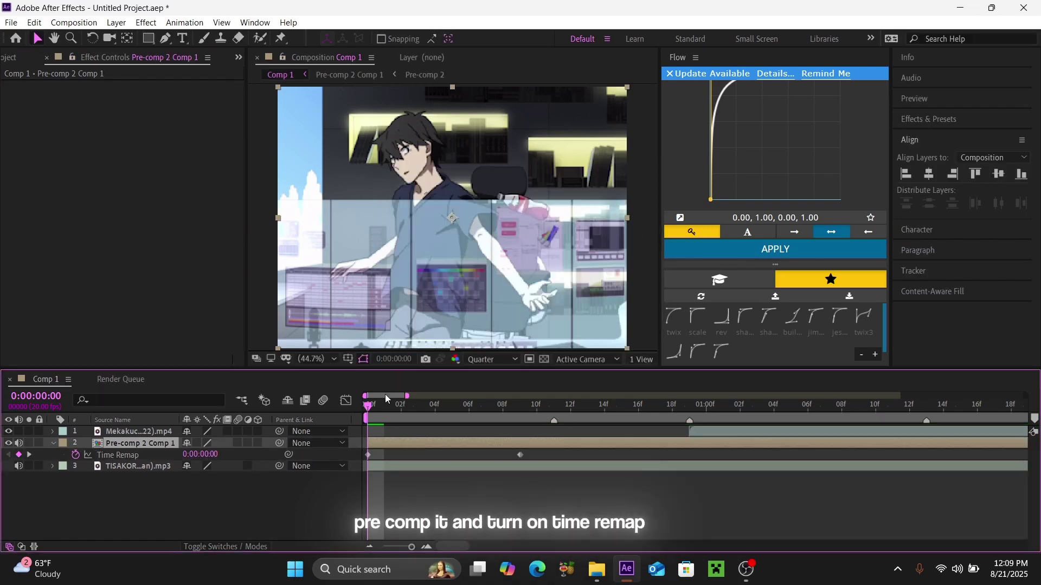
- Add a Time Remap keyframe at frame 8, move it to frame 11, and ease both keyframes
{"action": "left_click", "coordinate": [385, 405]}
{"action": "left_click_drag", "start_coordinate": [386, 411], "coordinate": [504, 457]}
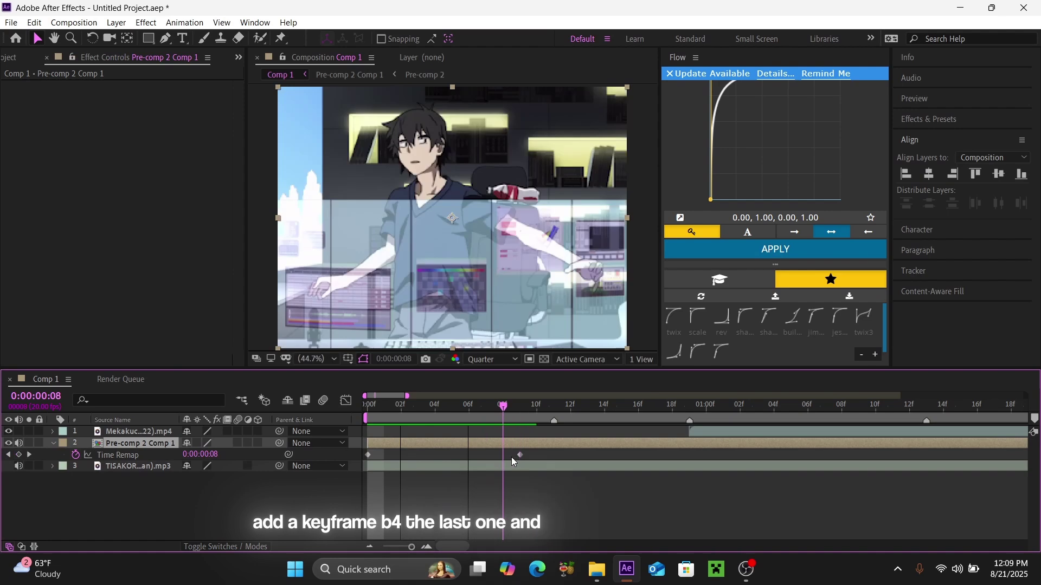
{"action": "left_click", "coordinate": [18, 455]}
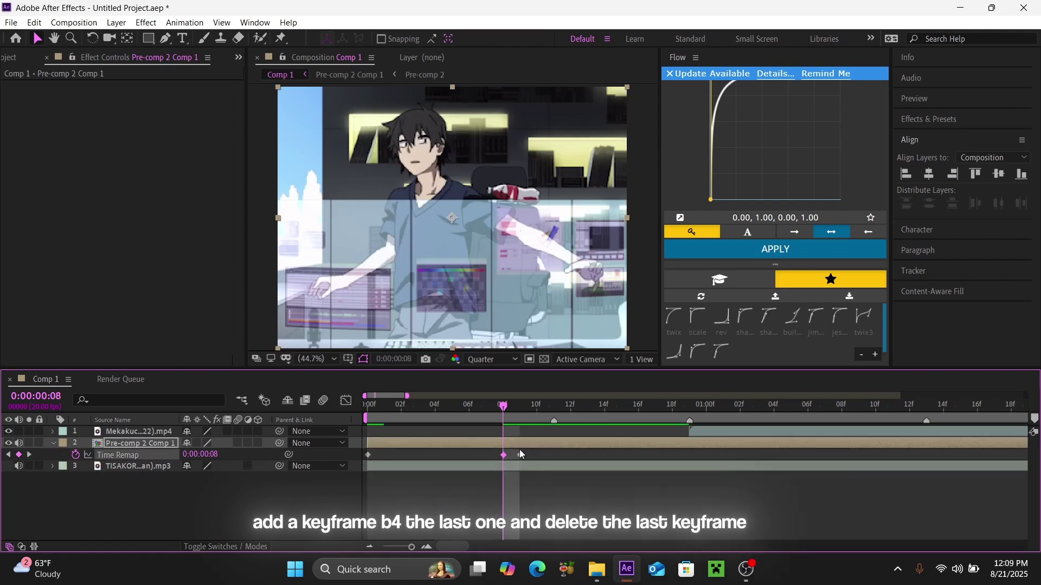
{"action": "left_click_drag", "start_coordinate": [503, 455], "coordinate": [554, 454]}
{"action": "left_click", "coordinate": [550, 408]}
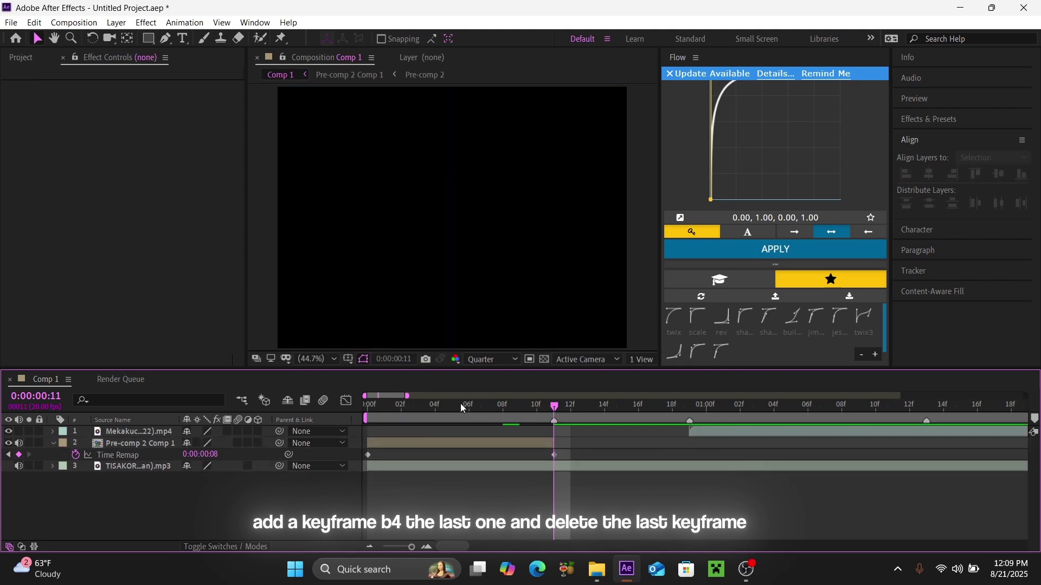
{"action": "left_click", "coordinate": [435, 405]}
{"action": "left_click_drag", "start_coordinate": [580, 443], "coordinate": [309, 469]}
{"action": "key", "text": "F9"}
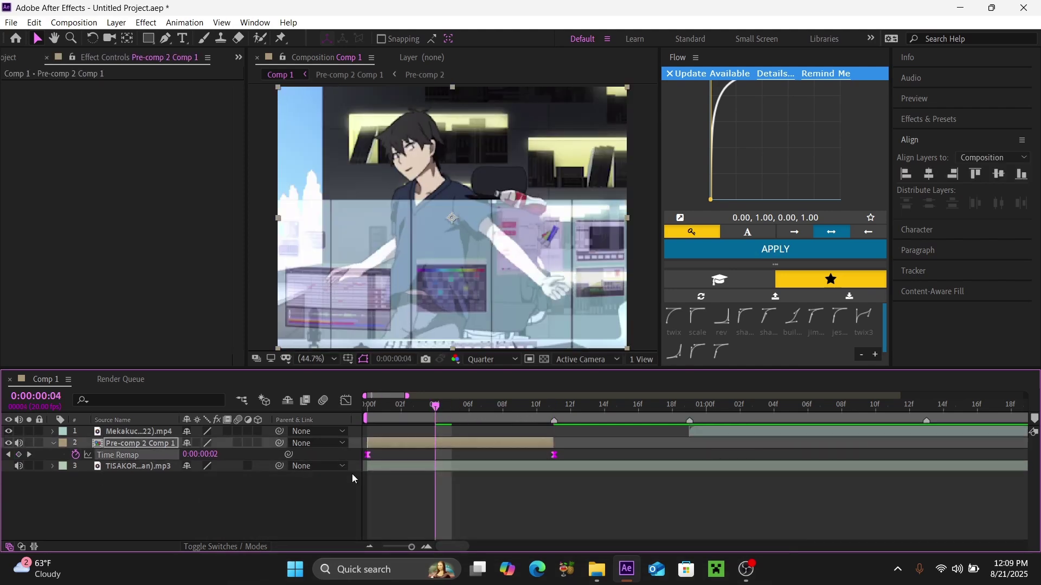
- Drag the second keyframe's Bezier handle left in the Graph Editor so speed ramps steeply, then preview
{"action": "left_click", "coordinate": [346, 400]}
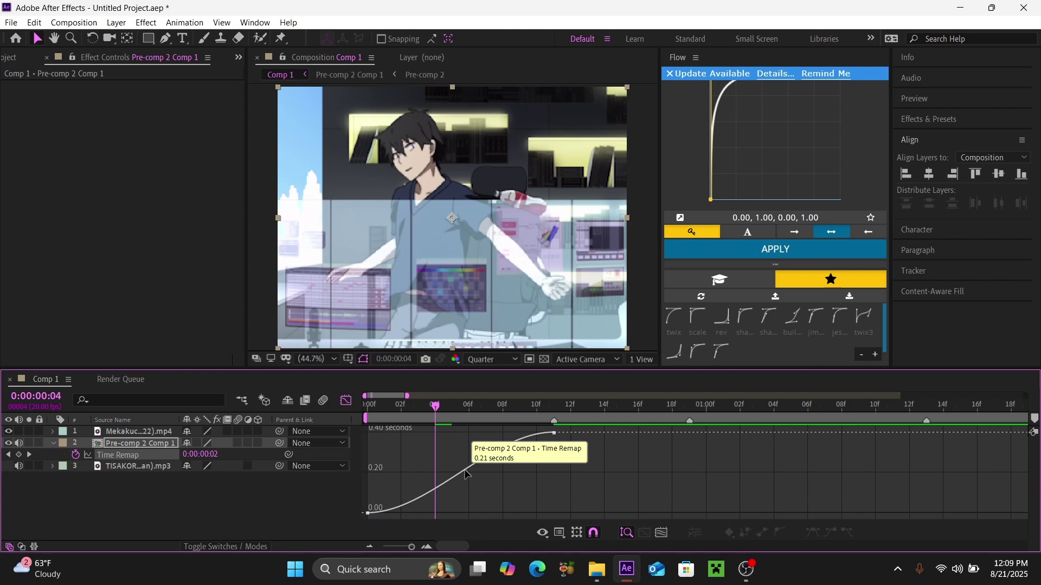
{"action": "left_click_drag", "start_coordinate": [492, 433], "coordinate": [368, 432]}
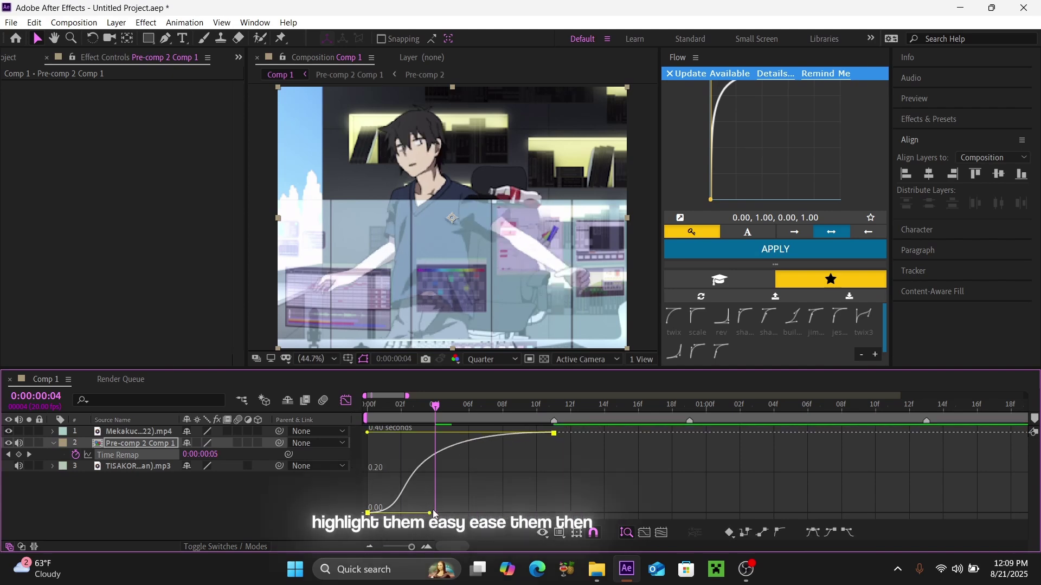
{"action": "key", "text": "space"}
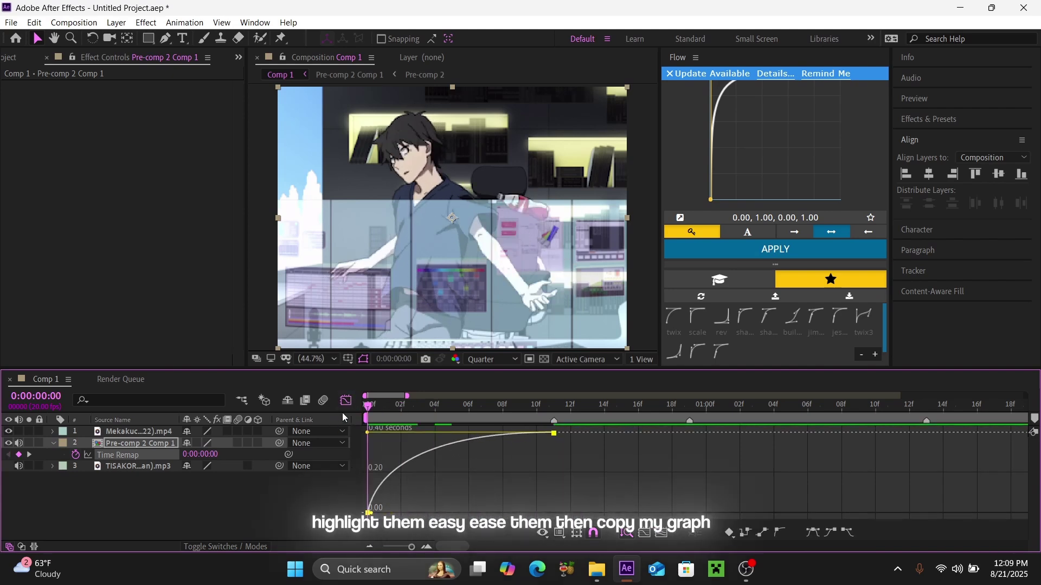
{"action": "left_click", "coordinate": [346, 401]}
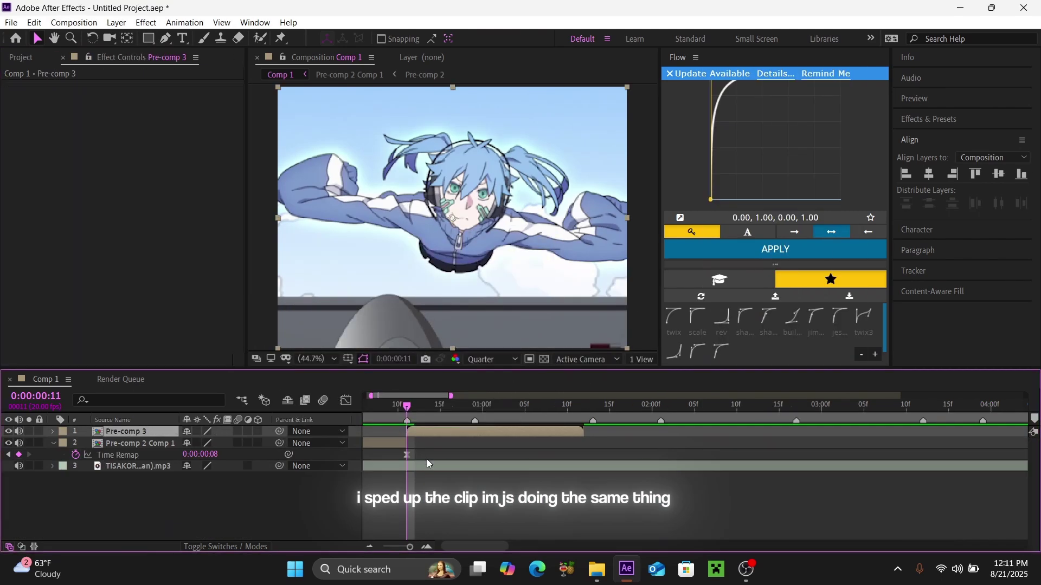
- Apply Twixtor Pro to Pre-comp 3 with a separate 20 fps input and Motion Weighted Blend interpolation
{"action": "key", "text": "ctrl+space"}
{"action": "type", "text": "t"}
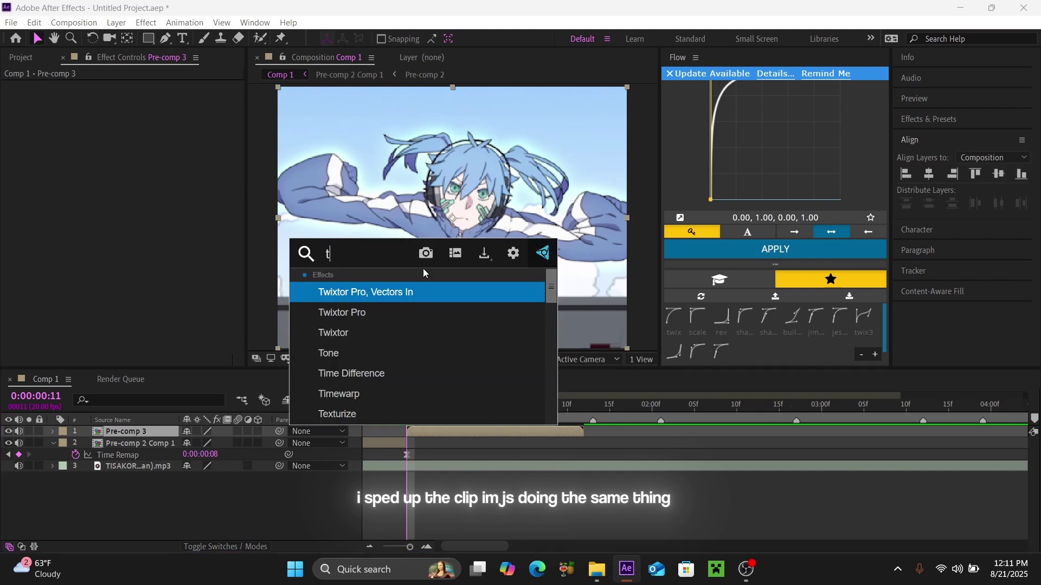
{"action": "type", "text": "w"}
{"action": "key", "text": "Escape"}
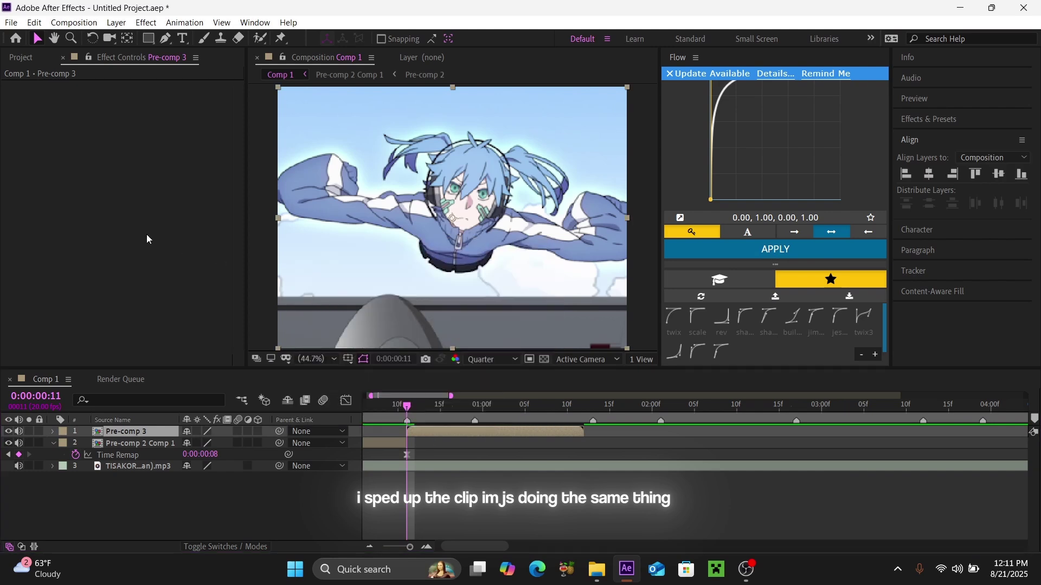
{"action": "left_click", "coordinate": [138, 213]}
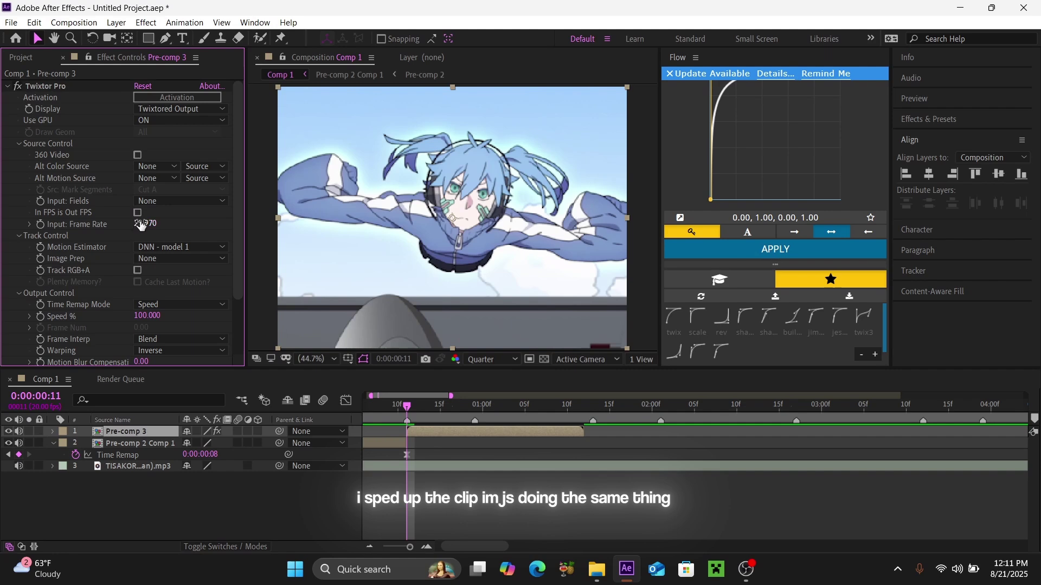
{"action": "left_click", "coordinate": [179, 339]}
{"action": "left_click", "coordinate": [184, 379]}
- Set Twixtor's warping to Forward and precompose the Twixtor layer
{"action": "left_click", "coordinate": [165, 350]}
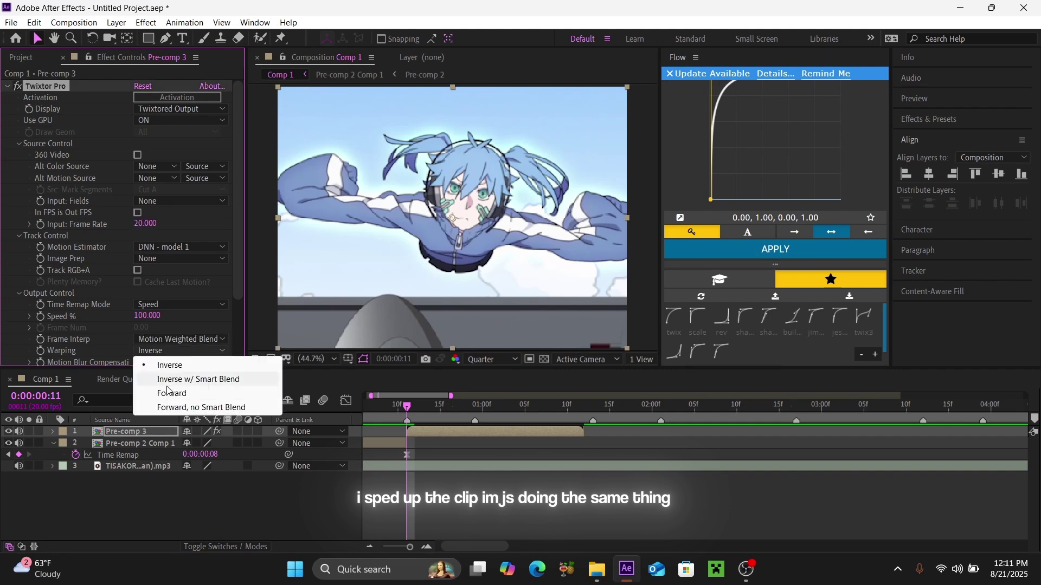
{"action": "left_click", "coordinate": [169, 380]}
{"action": "left_click", "coordinate": [182, 350]}
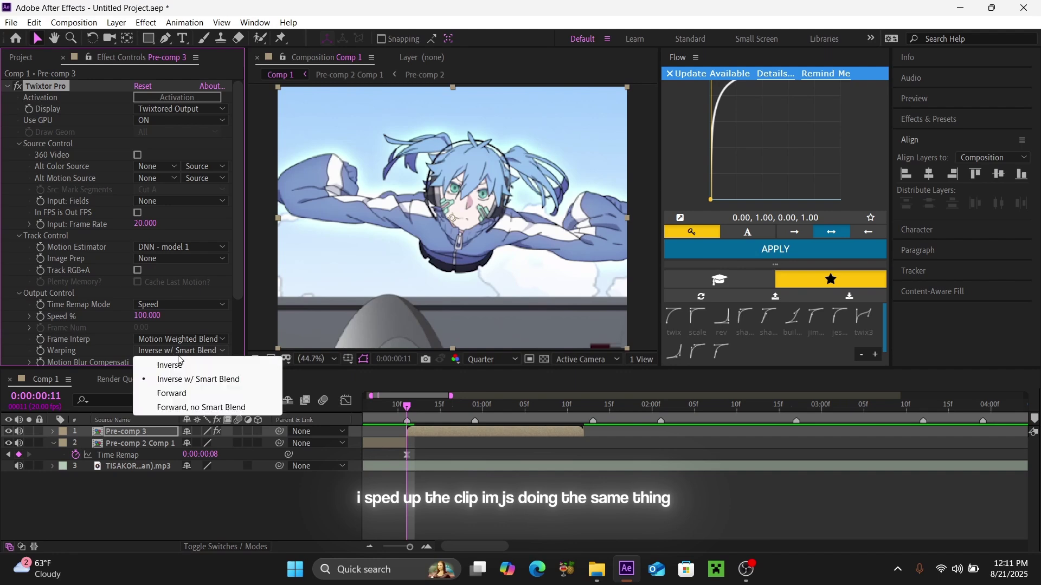
{"action": "left_click", "coordinate": [179, 391]}
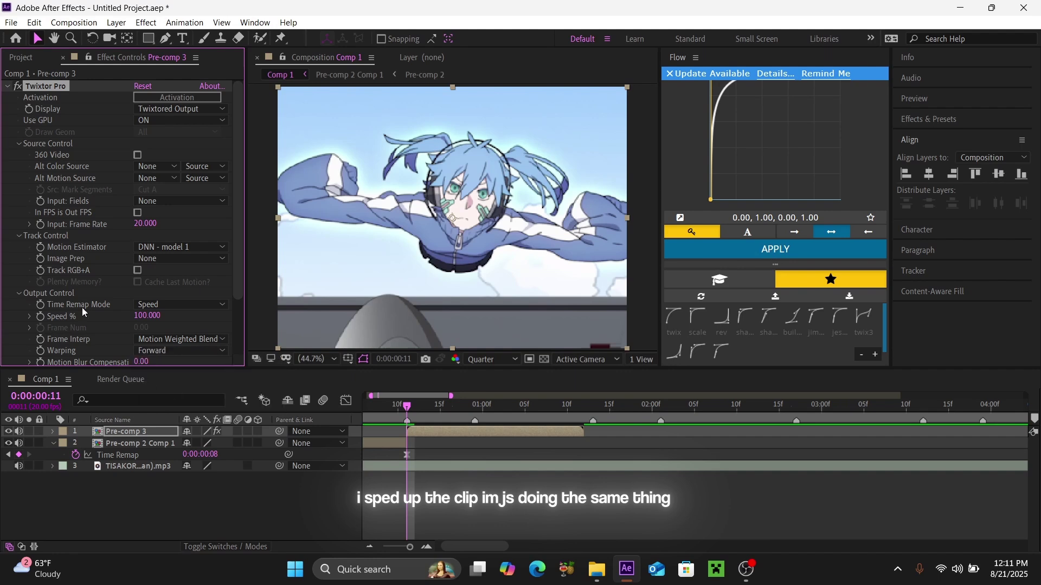
{"action": "left_click", "coordinate": [456, 434]}
{"action": "key", "text": "ctrl+shift+c"}
- Confirm the Pre-comp 3 Comp 1 precomposition and enable Time Remapping on it
{"action": "key", "text": "Return"}
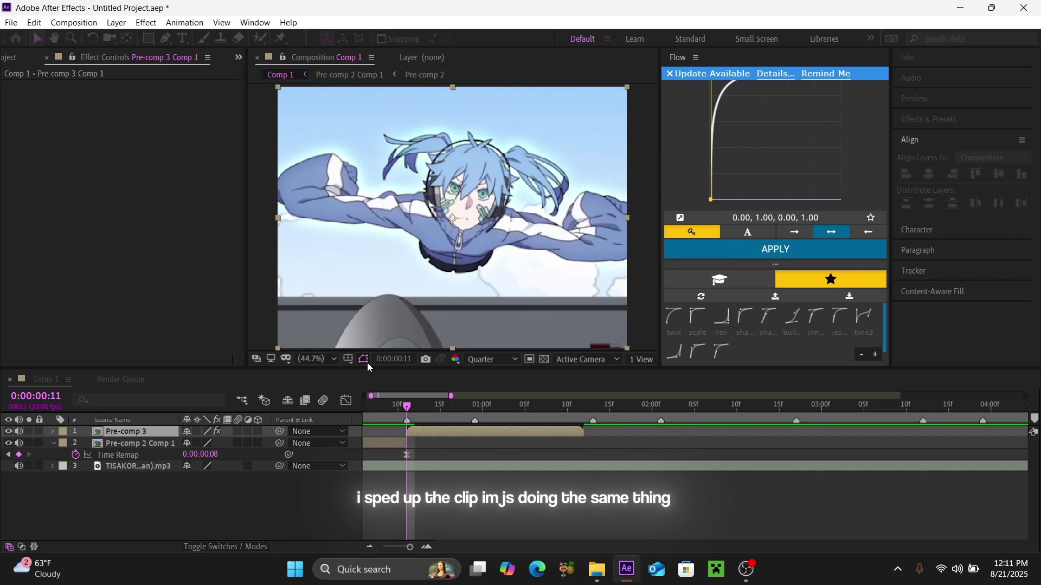
{"action": "key", "text": "ctrl+alt+t"}
{"action": "key", "text": "="}
{"action": "key", "text": "space"}
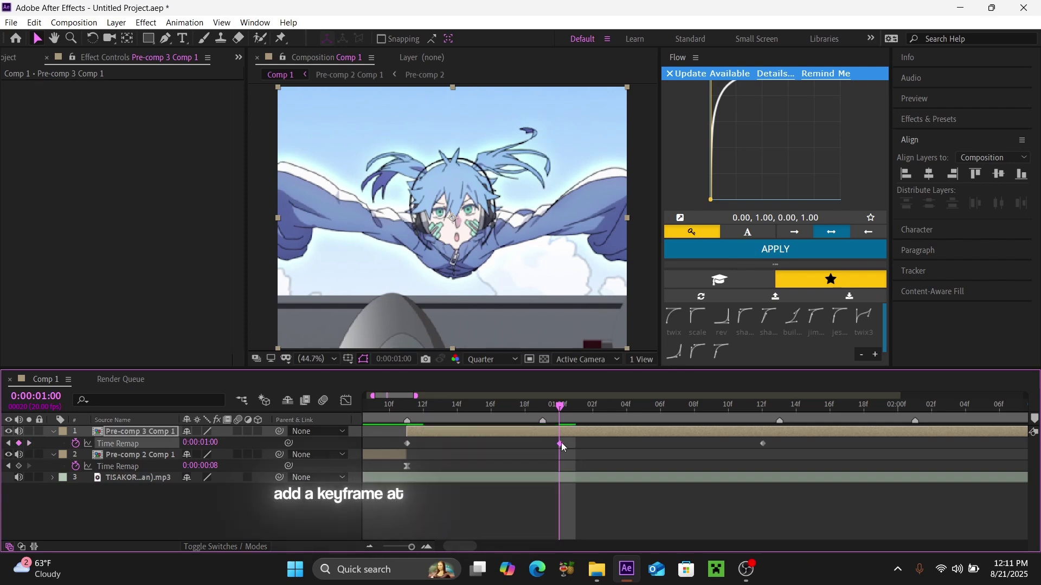
- Shift the Time Remap keyframes so the third lands on the frame-19 beat marker and the last on the next marker
{"action": "left_click_drag", "start_coordinate": [561, 412], "coordinate": [608, 434]}
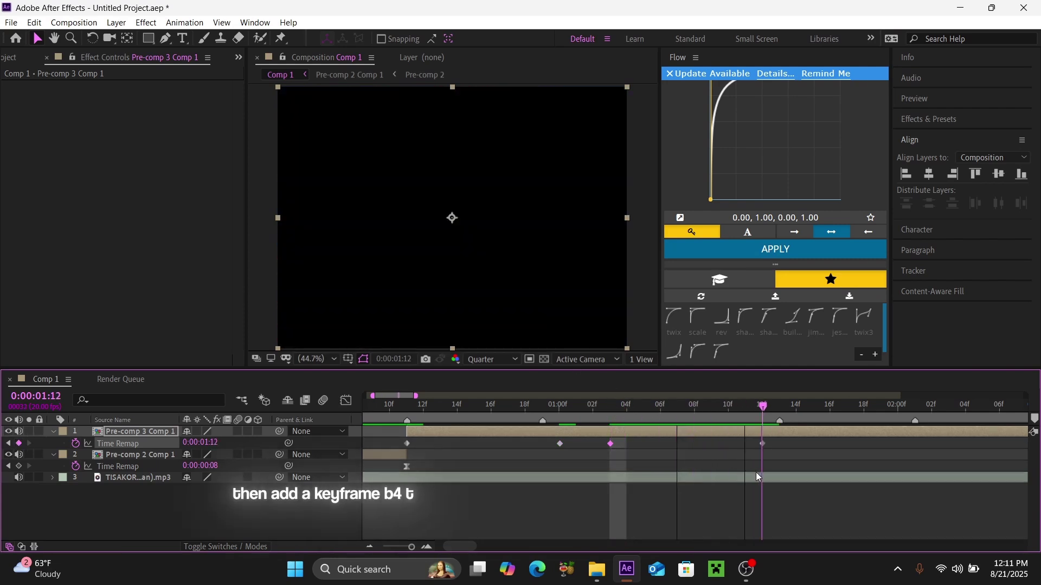
{"action": "left_click_drag", "start_coordinate": [618, 412], "coordinate": [755, 473]}
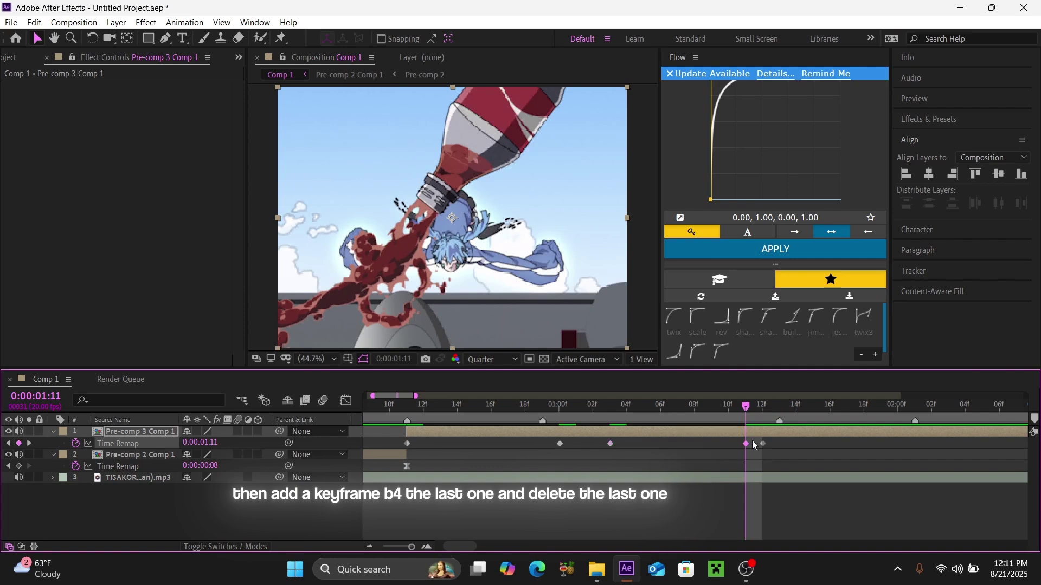
{"action": "left_click", "coordinate": [540, 405]}
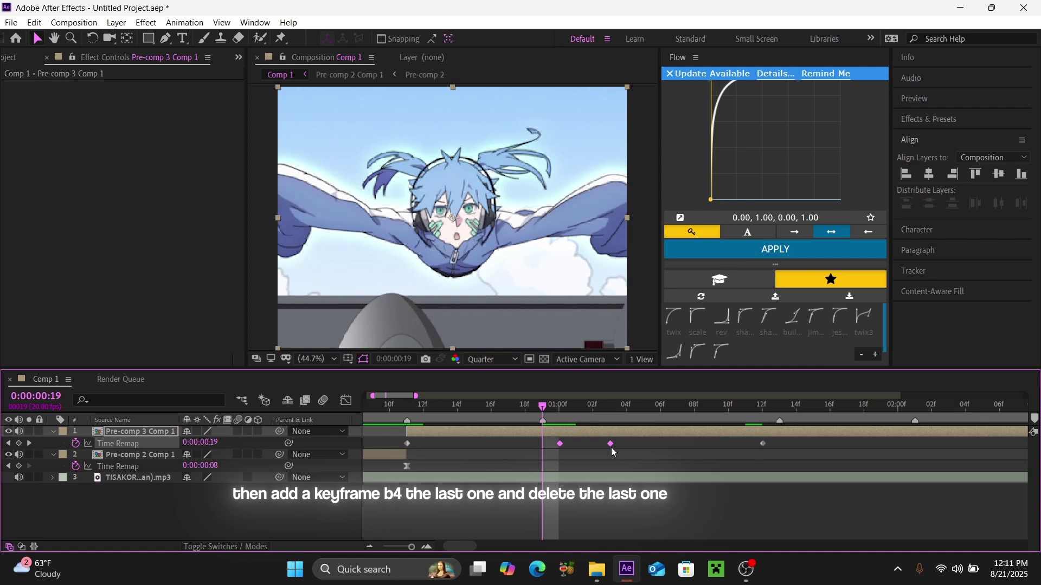
{"action": "left_click_drag", "start_coordinate": [609, 443], "coordinate": [542, 443]}
{"action": "left_click", "coordinate": [492, 461]}
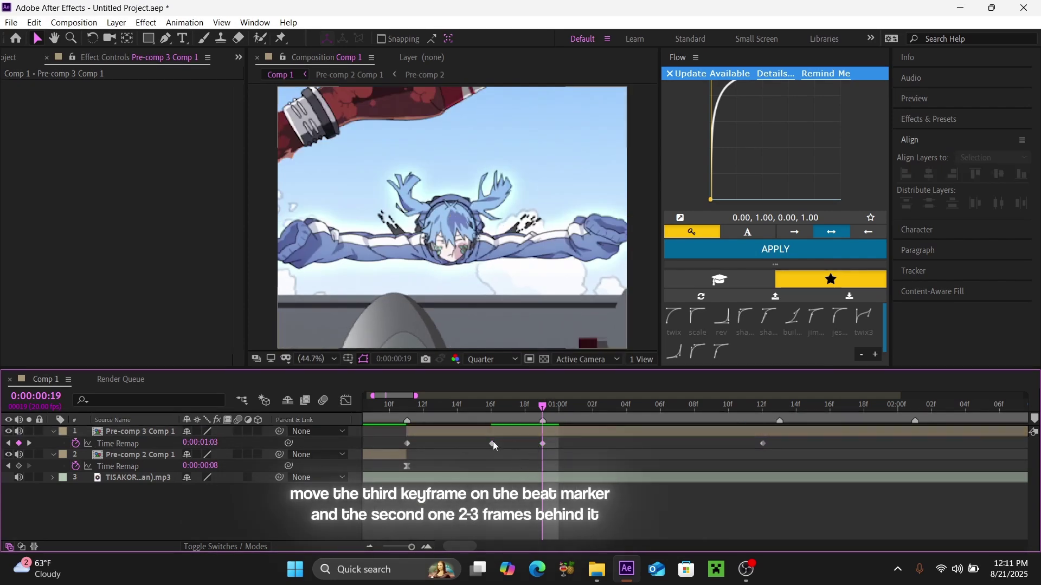
{"action": "left_click", "coordinate": [492, 443]}
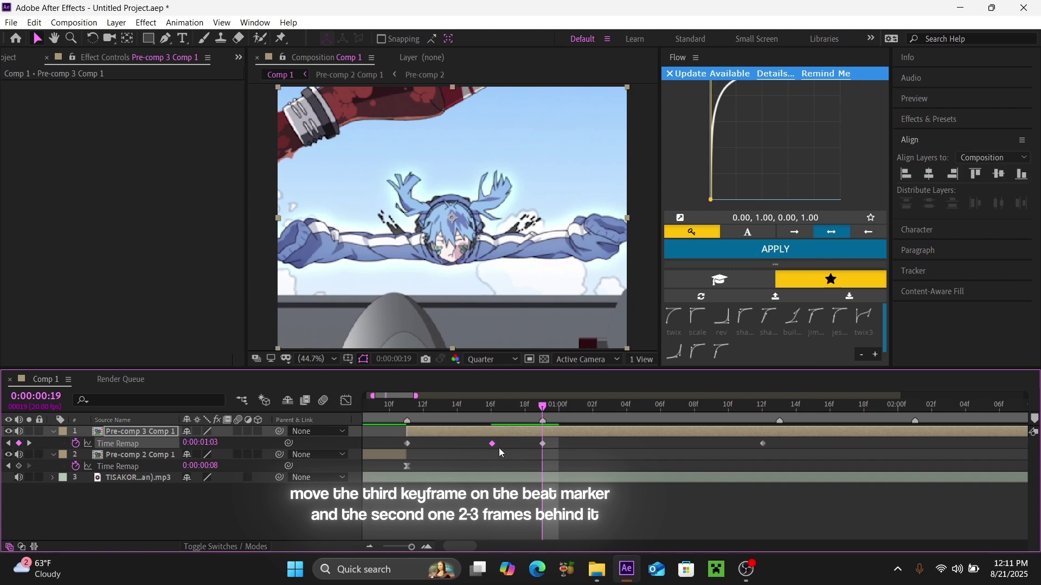
{"action": "left_click_drag", "start_coordinate": [763, 444], "coordinate": [780, 443]}
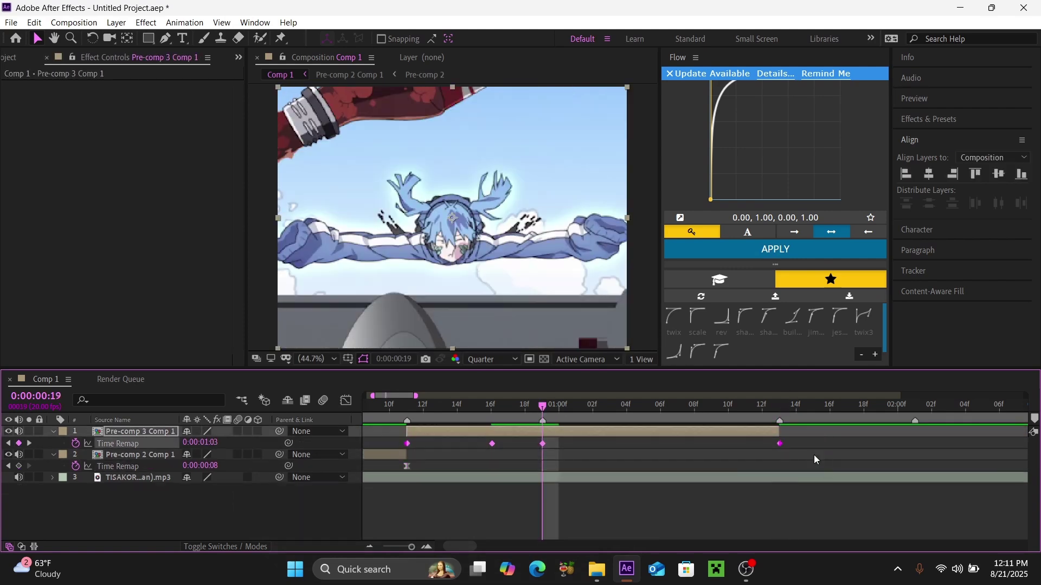
- In the maximized Graph Editor, stretch the final keyframe's ease back to the beat and sharpen the rise through it
{"action": "key", "text": "shift+F3"}
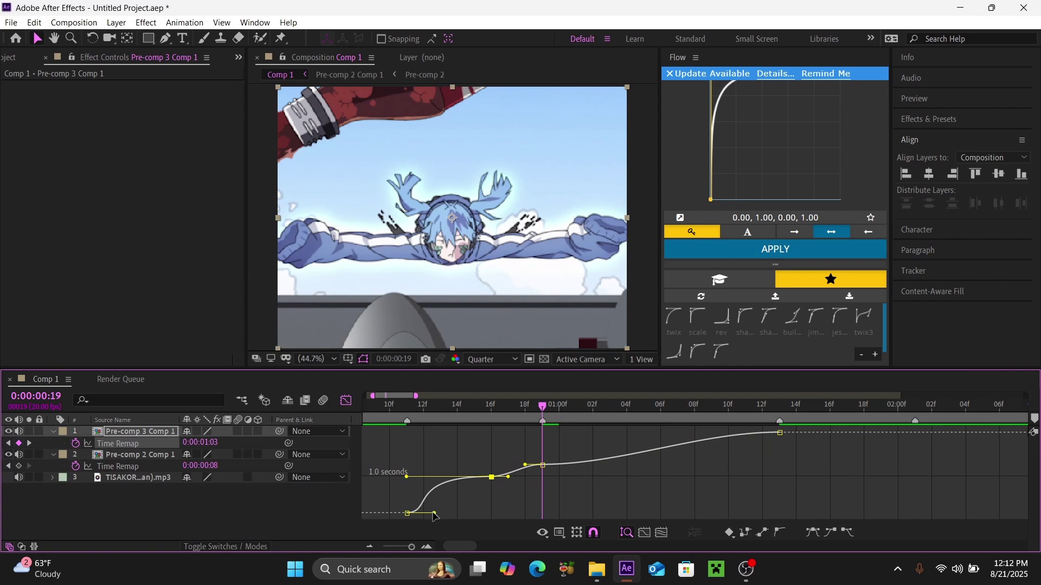
{"action": "key", "text": "grave"}
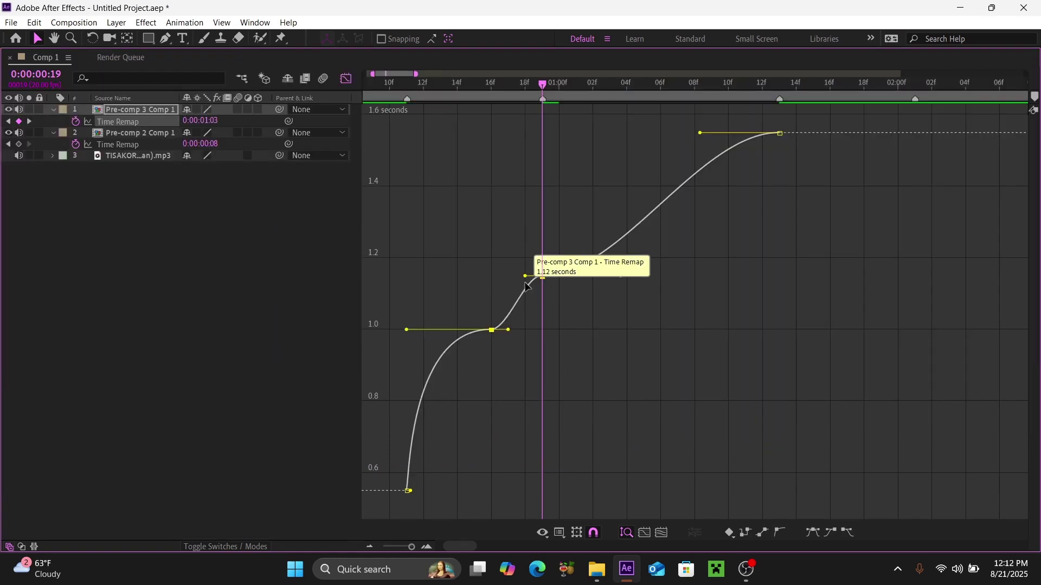
{"action": "left_click", "coordinate": [540, 295]}
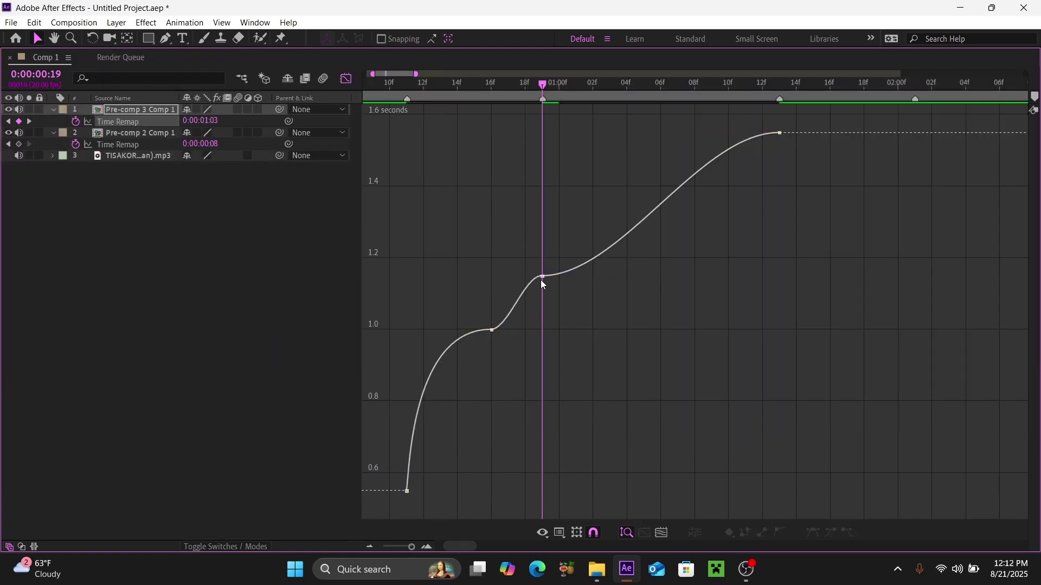
{"action": "left_click", "coordinate": [542, 279]}
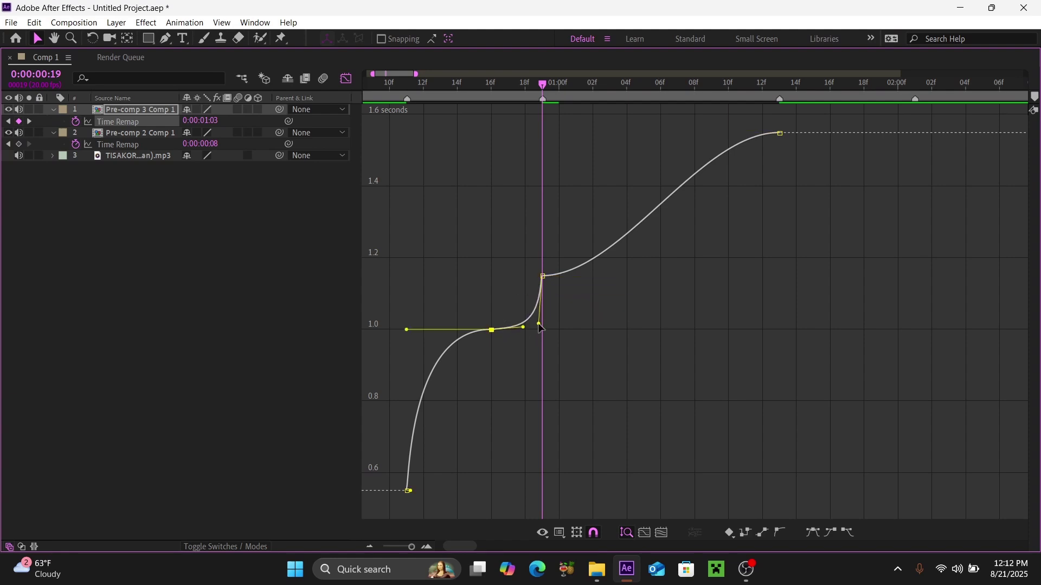
{"action": "left_click_drag", "start_coordinate": [700, 133], "coordinate": [542, 132]}
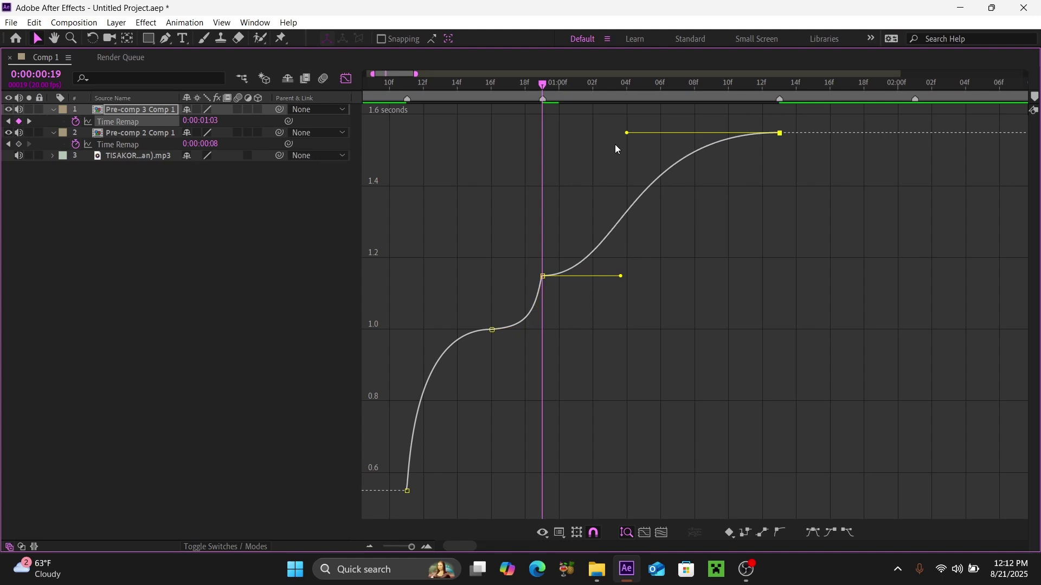
{"action": "left_click_drag", "start_coordinate": [623, 277], "coordinate": [544, 276]}
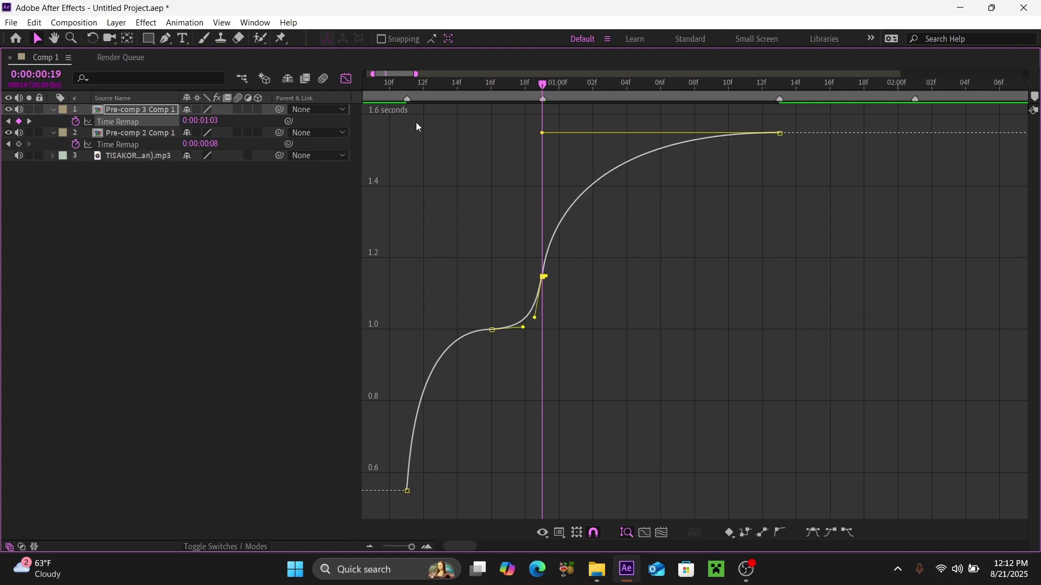
- Select the first two keyframes on the curve and restore the timeline to normal size
{"action": "right_click", "coordinate": [401, 123]}
{"action": "left_click", "coordinate": [592, 190]}
{"action": "left_click_drag", "start_coordinate": [386, 115], "coordinate": [706, 462]}
{"action": "key", "text": "Tab"}
{"action": "key", "text": "grave"}
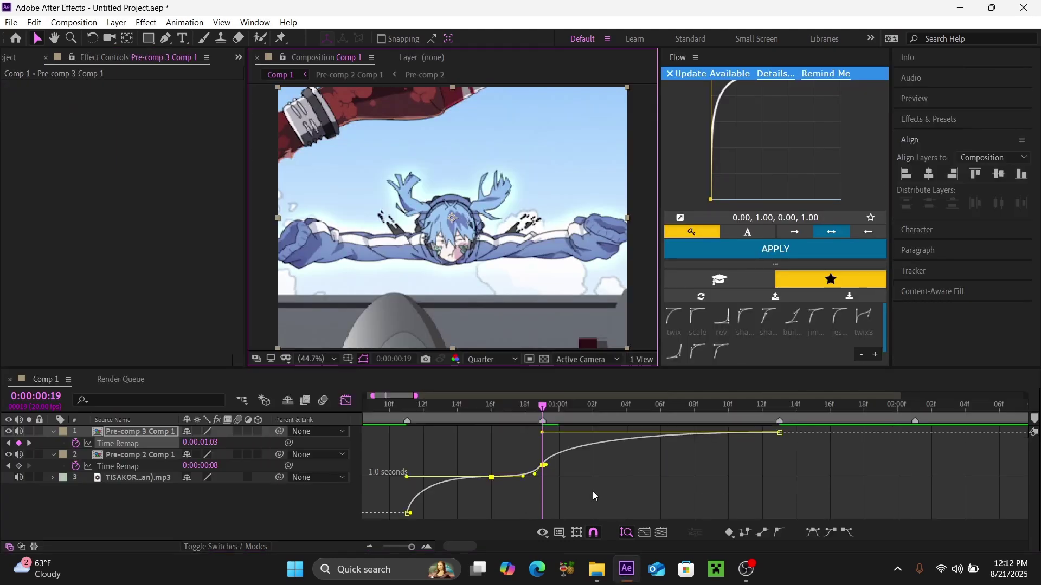
- Return to layer bars, preview from the start, check frame 7, and select the first Time Remap keyframe
{"action": "left_click", "coordinate": [454, 411]}
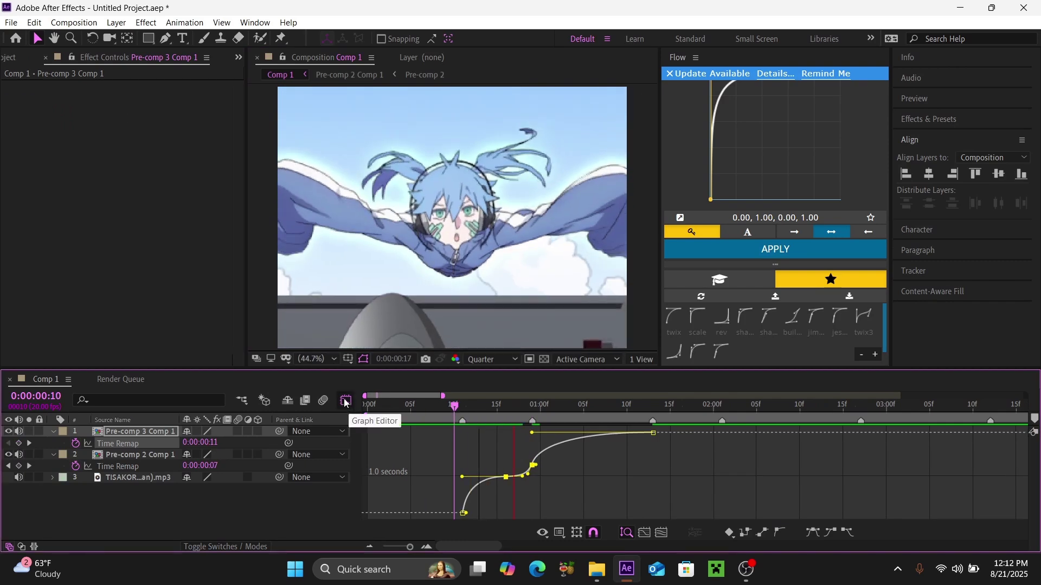
{"action": "left_click", "coordinate": [345, 404]}
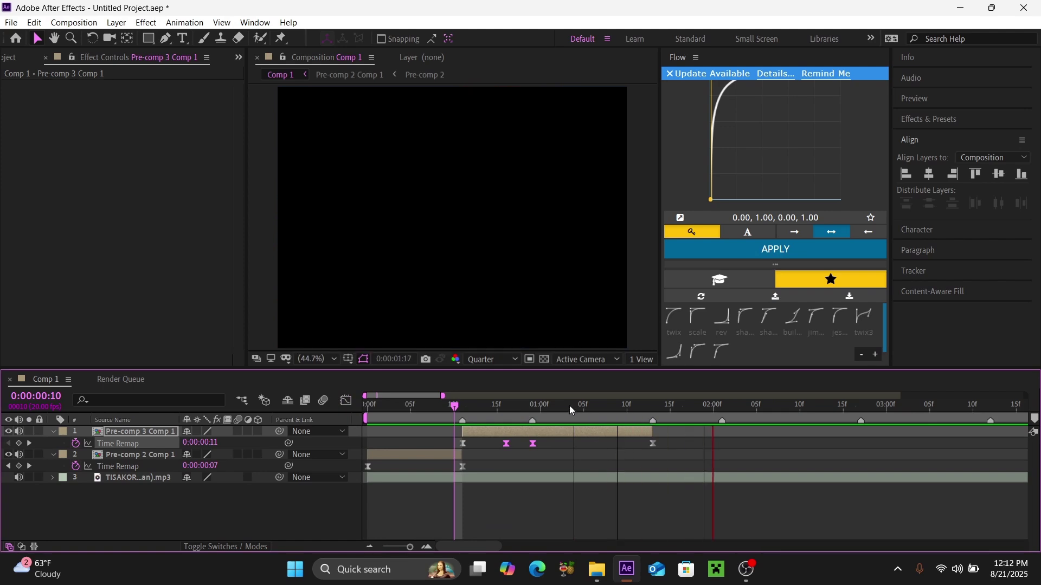
{"action": "left_click", "coordinate": [398, 526]}
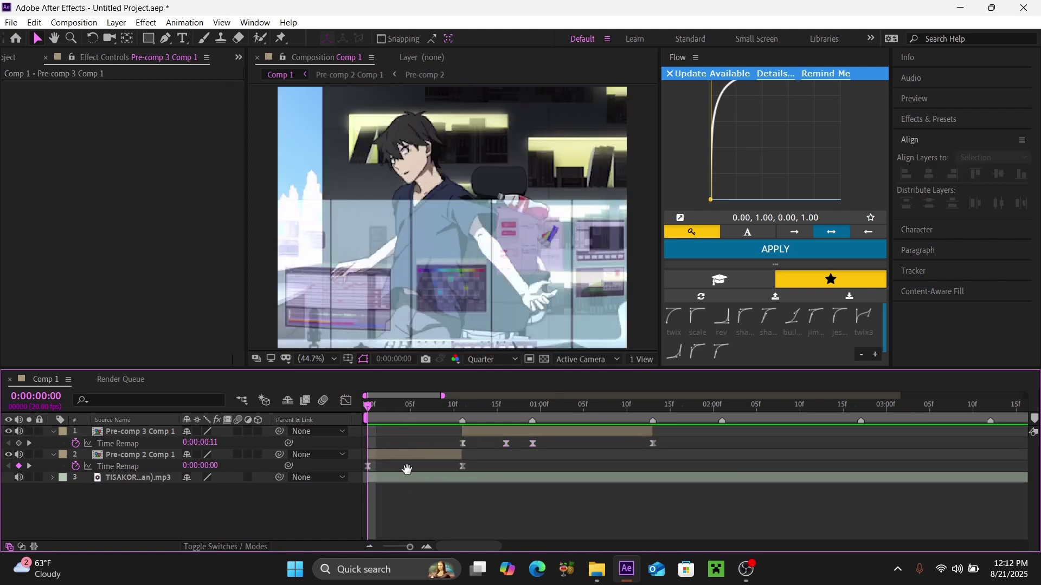
{"action": "key", "text": "space"}
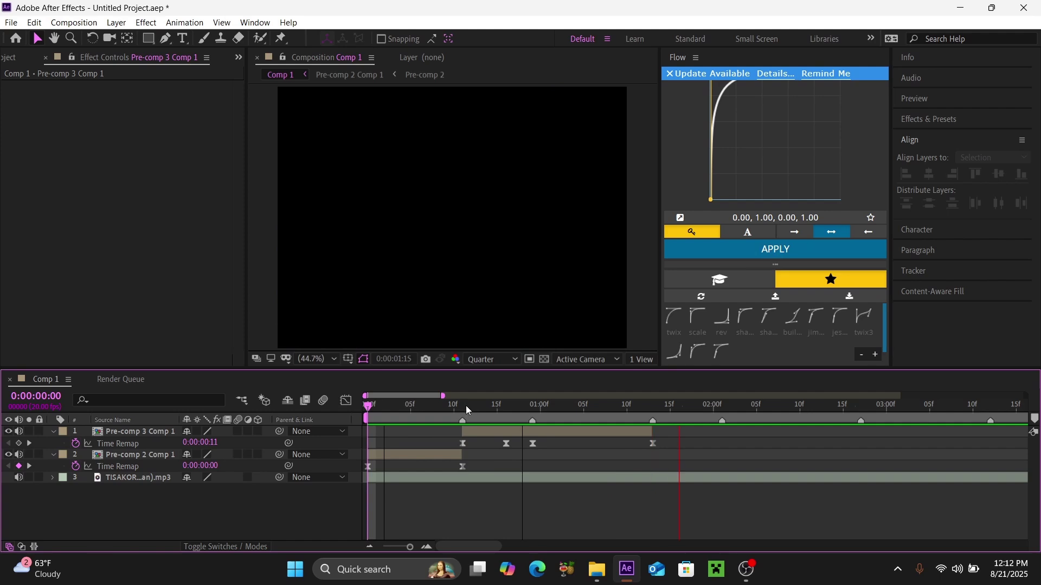
{"action": "left_click", "coordinate": [466, 409]}
{"action": "key", "text": "space"}
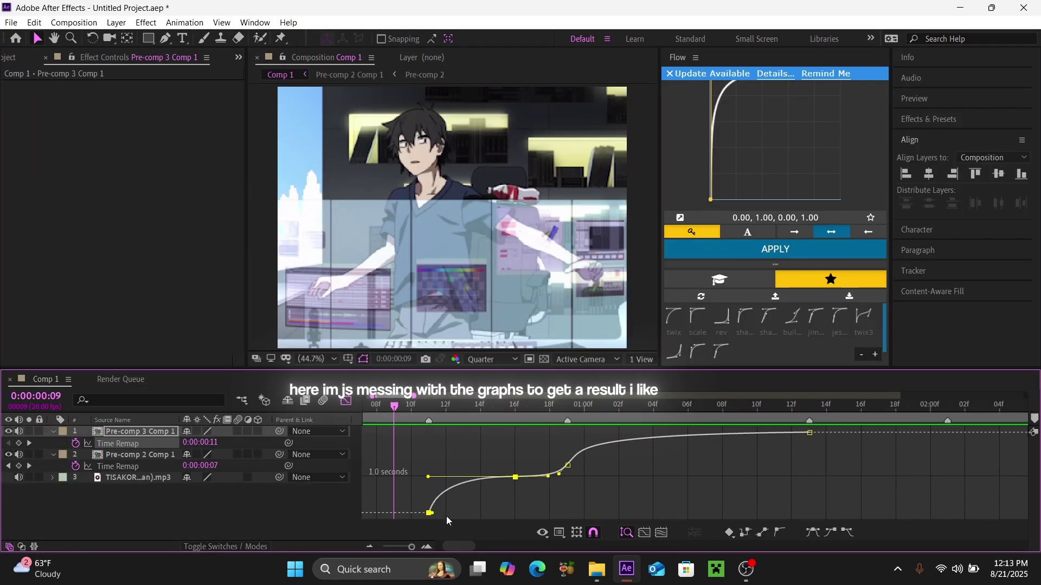
{"action": "left_click", "coordinate": [429, 513]}
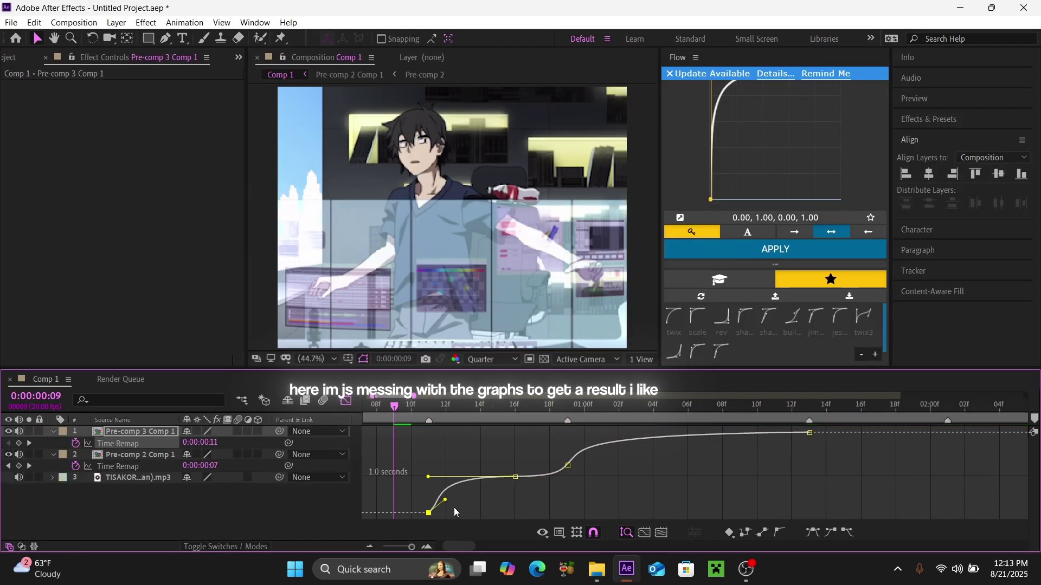